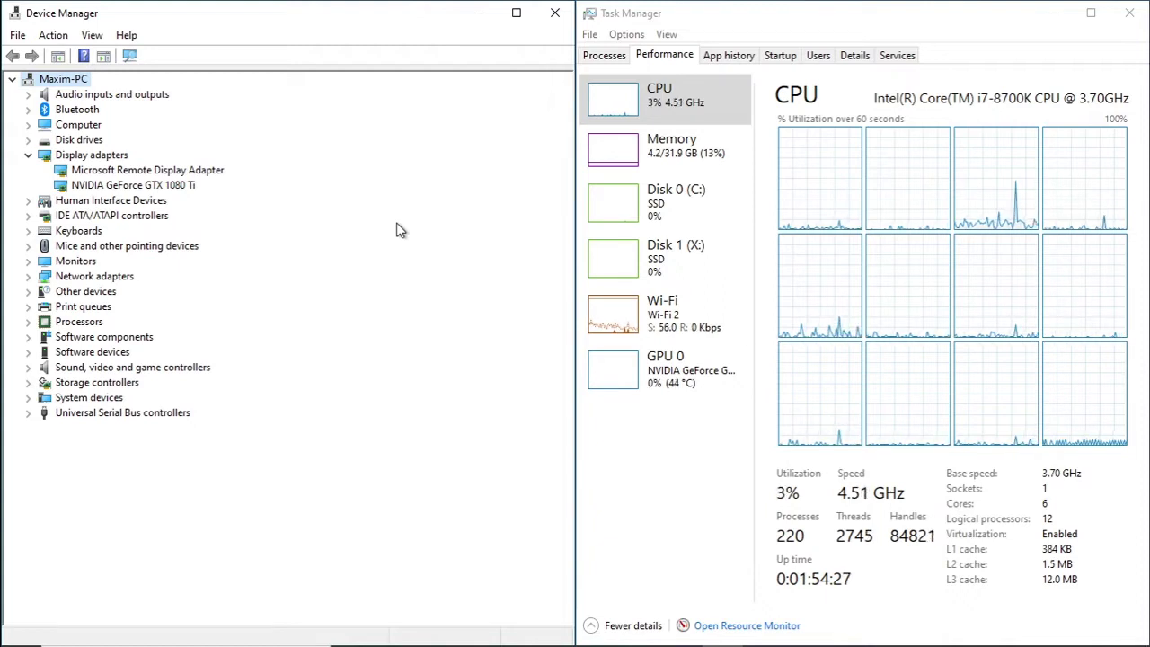
- Check the NVIDIA GeForce GTX 1080 Ti among the display adapters
click(178, 185)
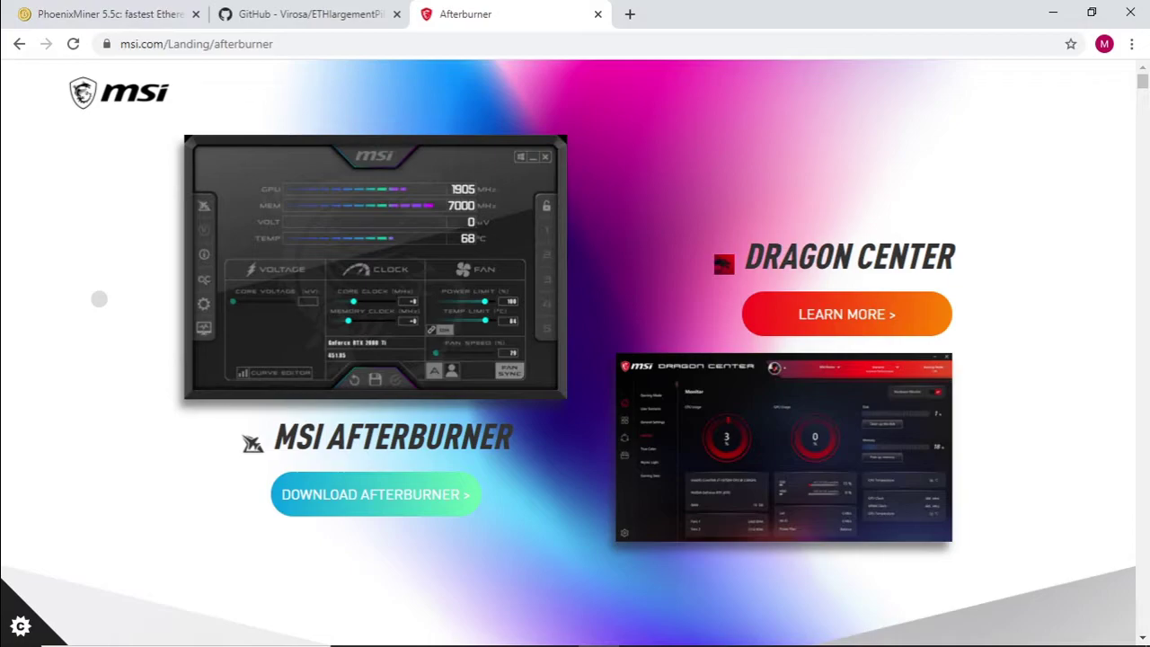
- Download PhoenixMiner_5.5c_Windows.zip as a standard download from the MEGA folder linked in the forum topic's Quick start section
click(72, 15)
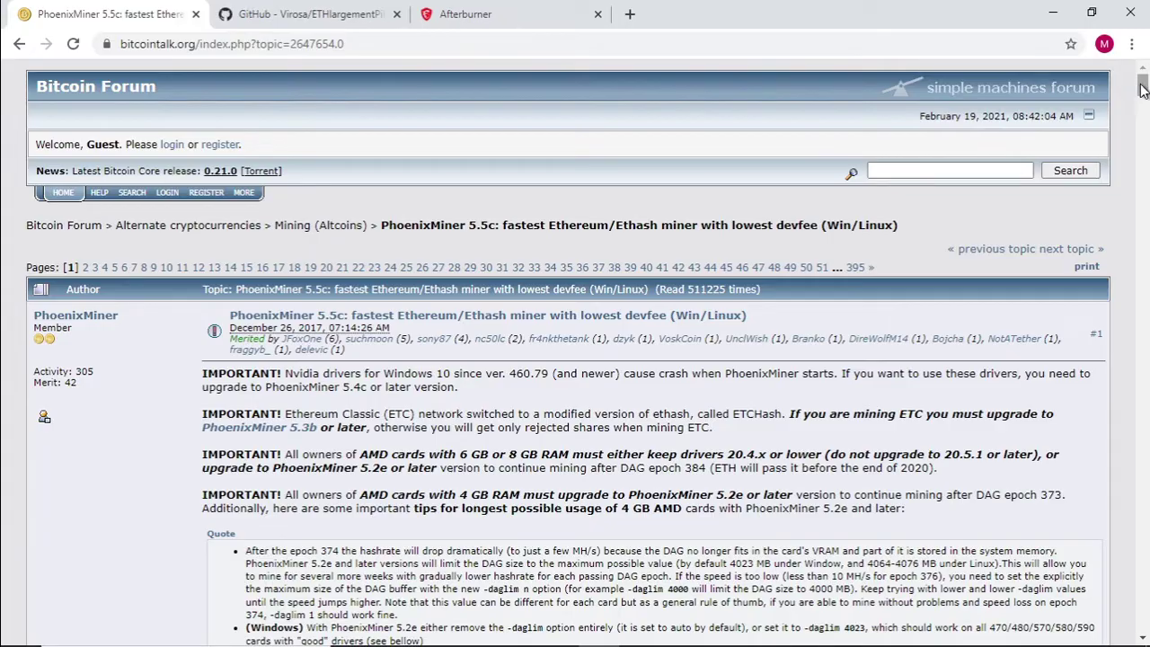
drag(1141, 87, 1141, 159)
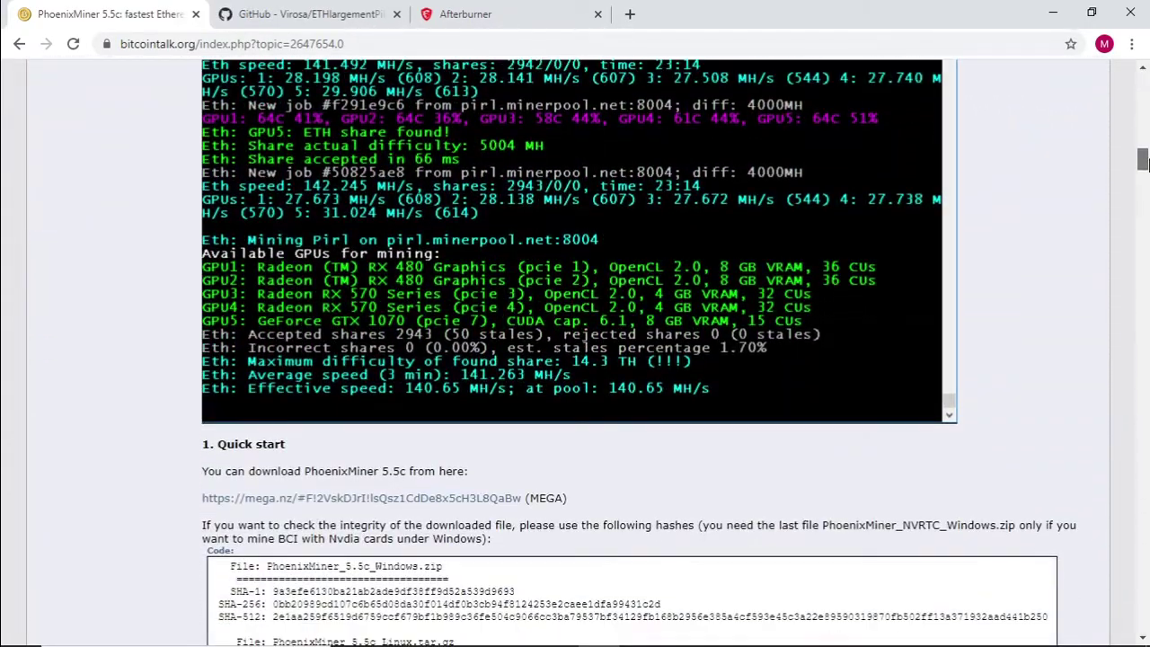
click(350, 499)
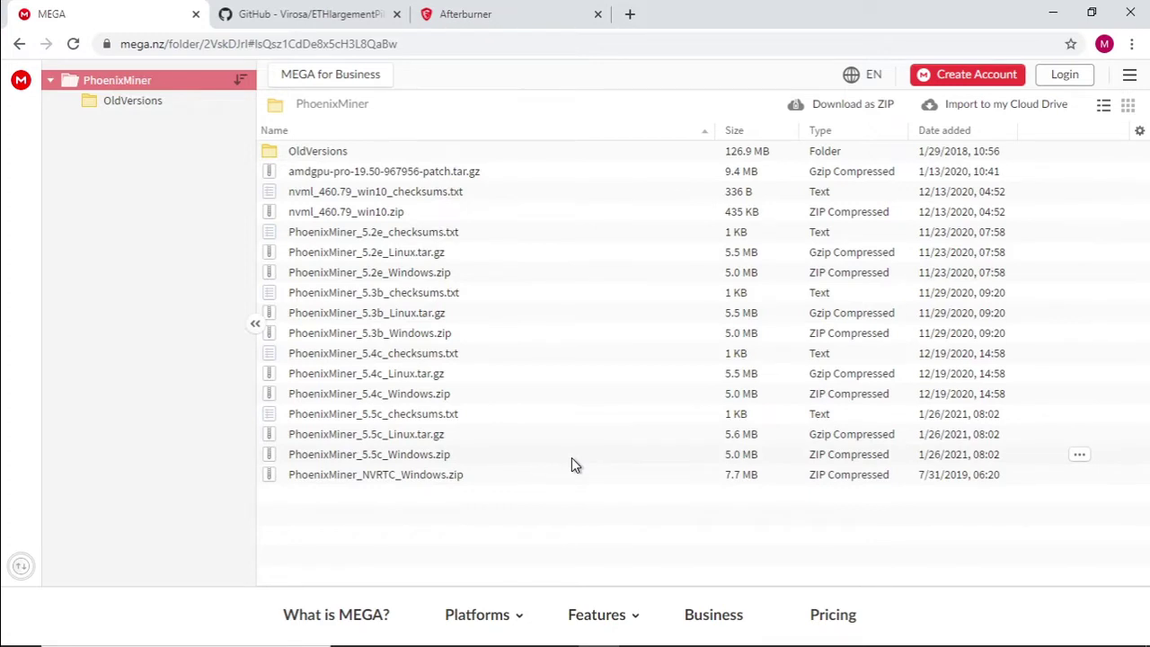
click(1081, 455)
mouse_move(997, 526)
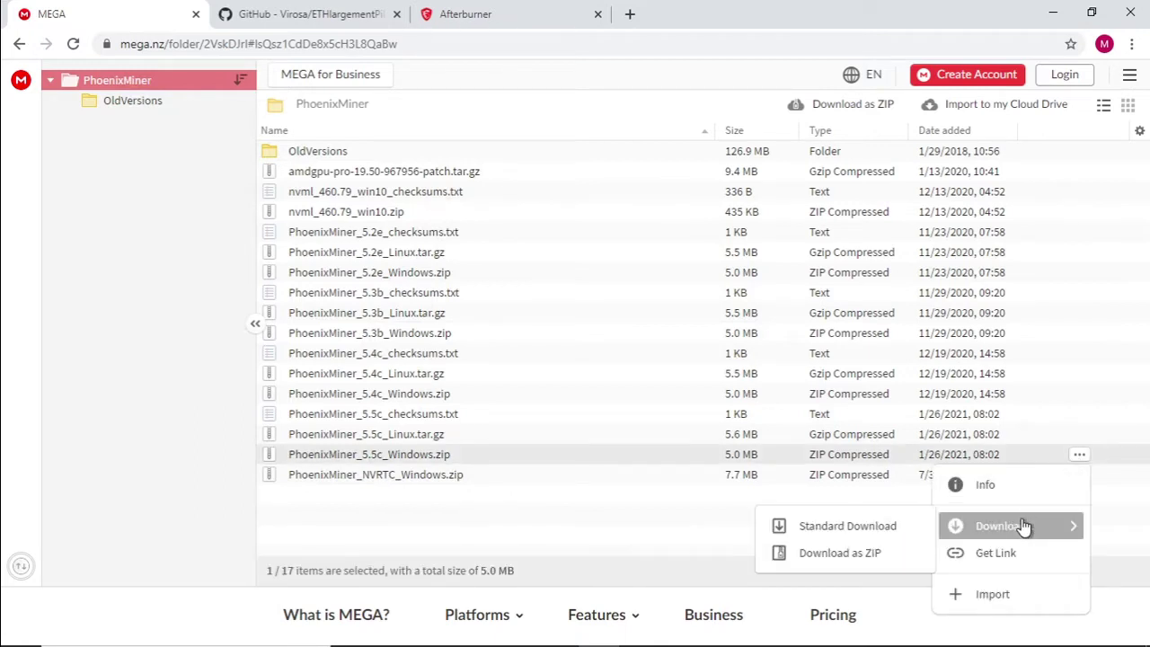
click(900, 528)
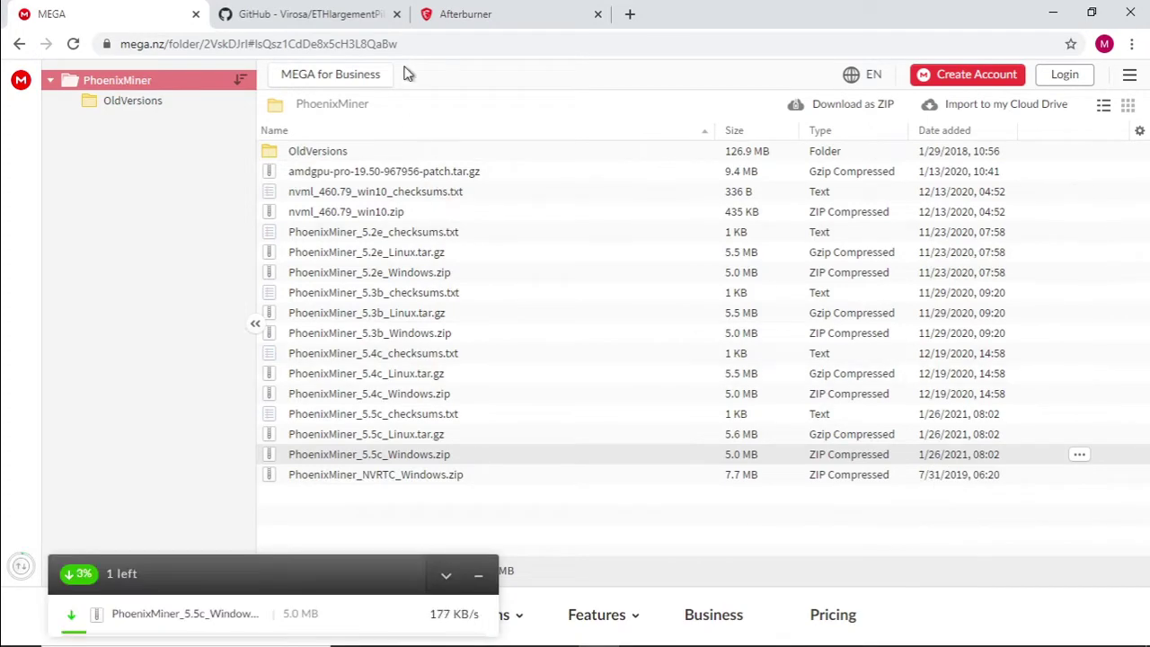
- Download ETHlargementPill-r2.exe from its GitHub repository and MSI Afterburner from the MSI page
click(350, 25)
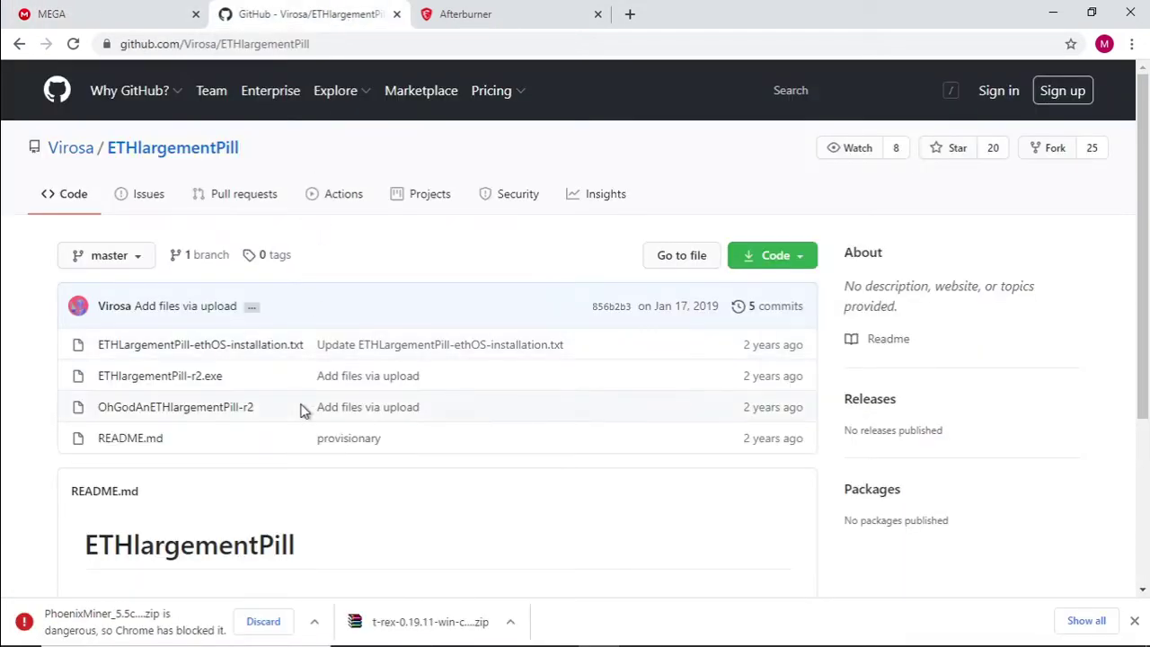
click(212, 381)
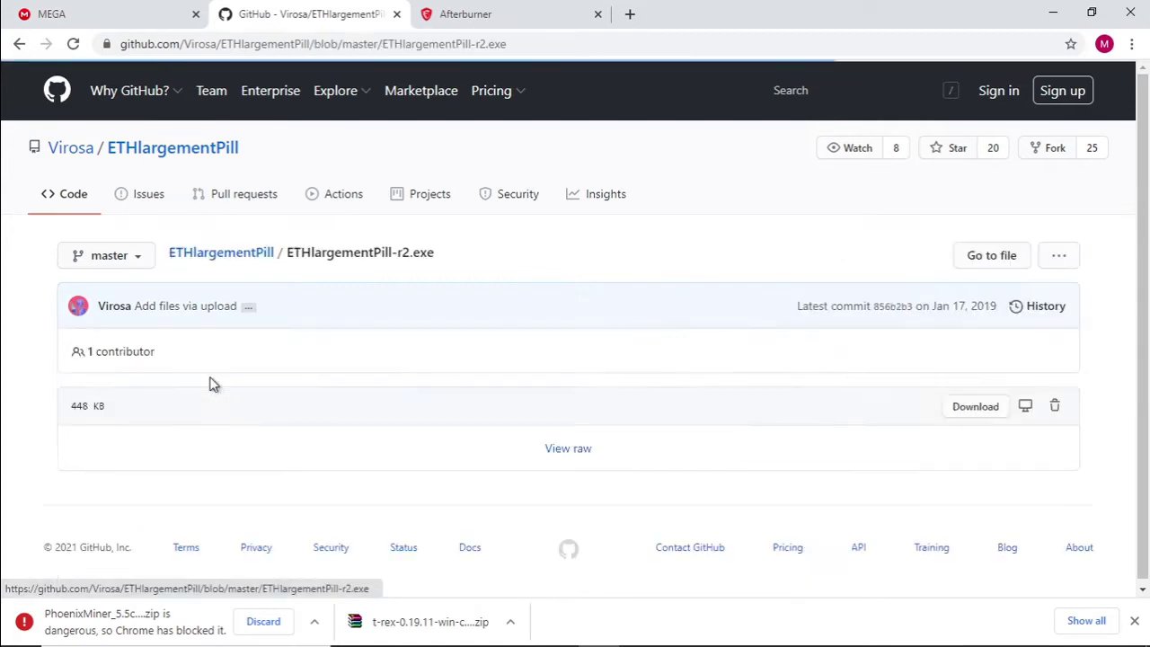
click(987, 409)
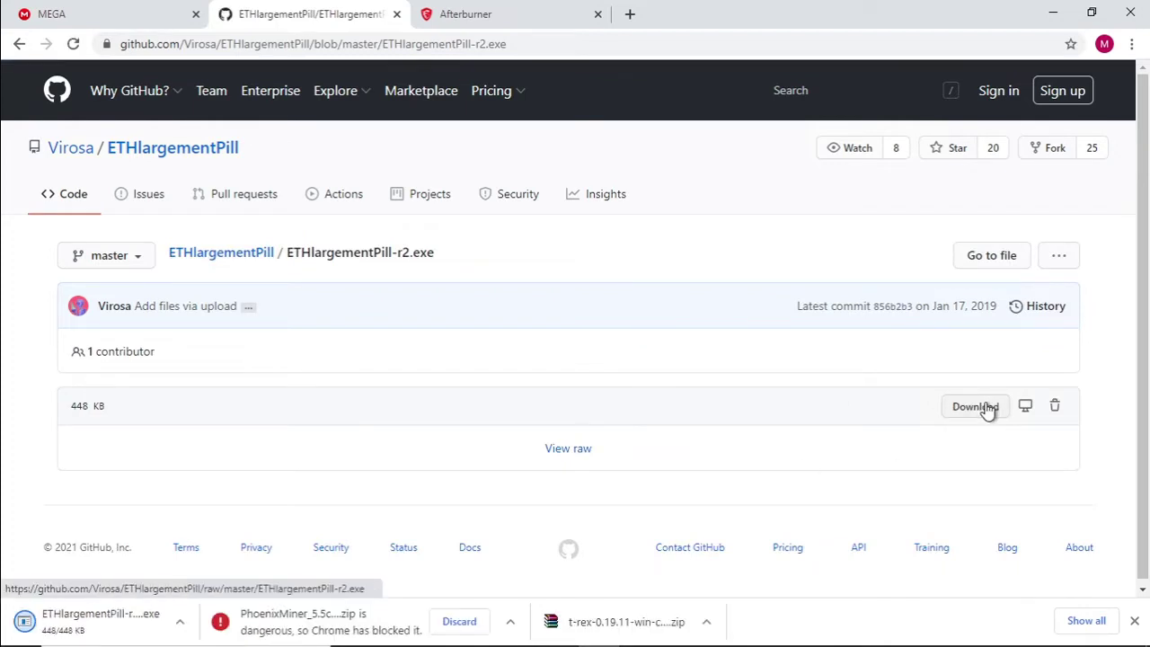
key(ctrl+Tab)
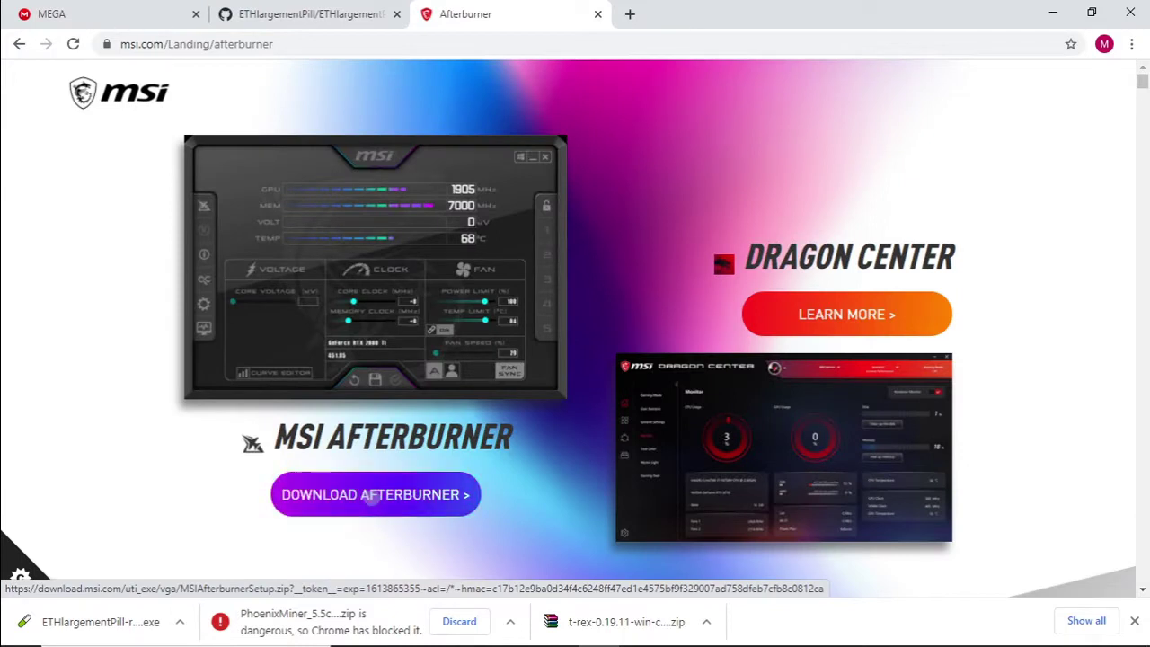
click(370, 497)
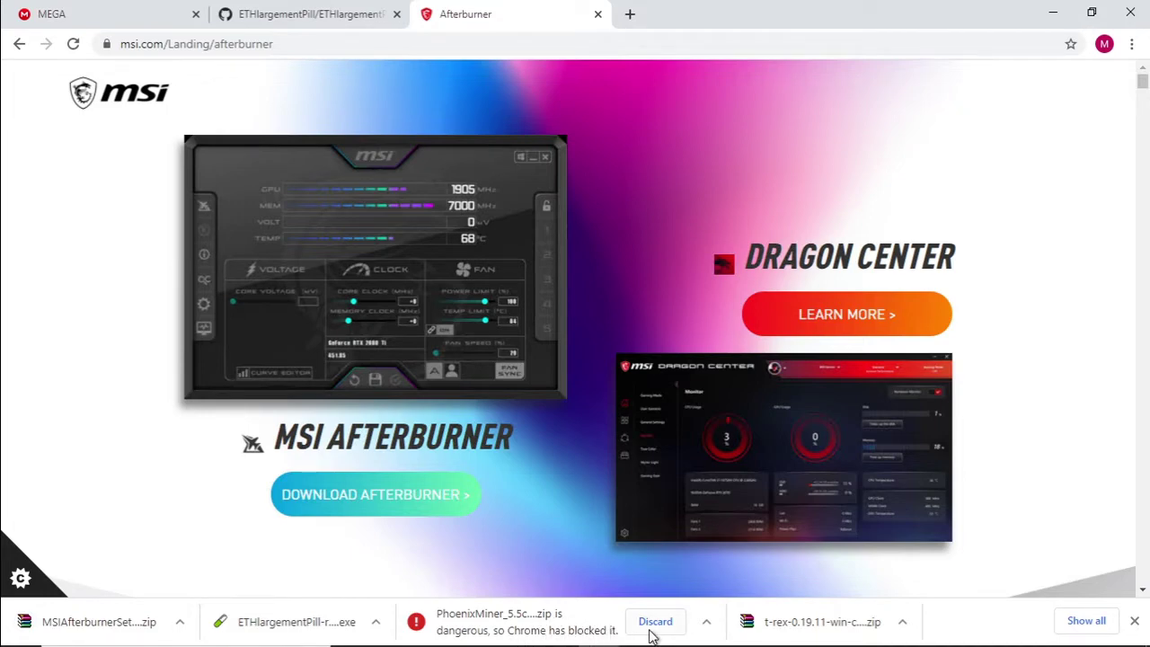
- Keep the blocked PhoenixMiner_5.5c_Windows.zip in the browser's downloads list despite the danger warning
click(1085, 621)
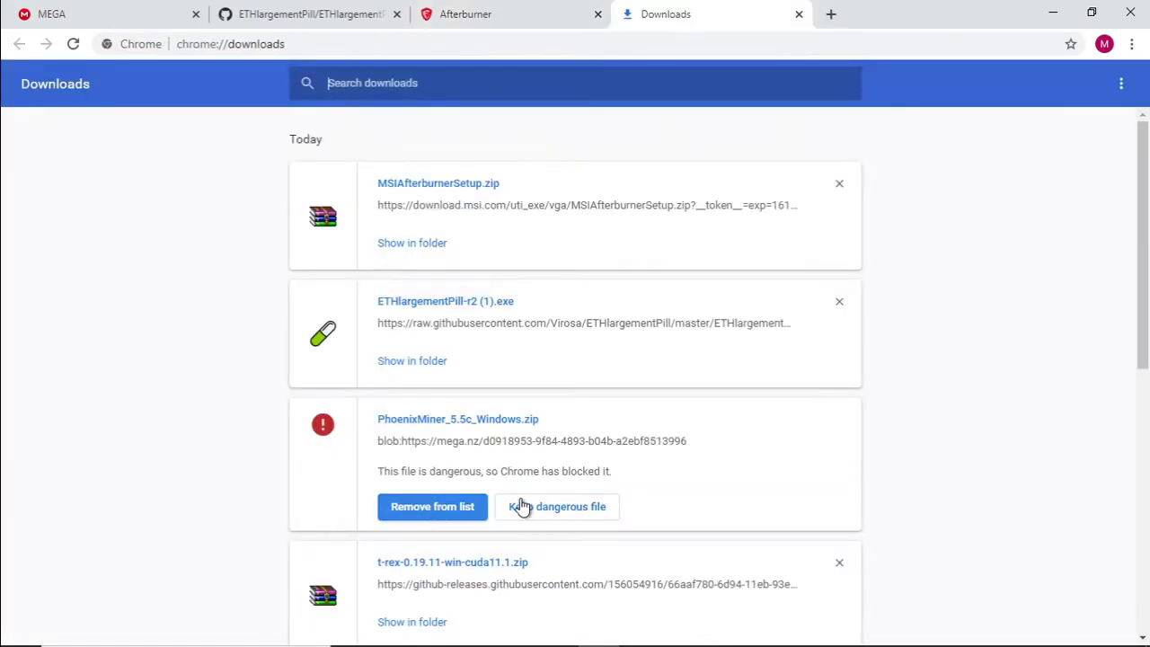
click(561, 512)
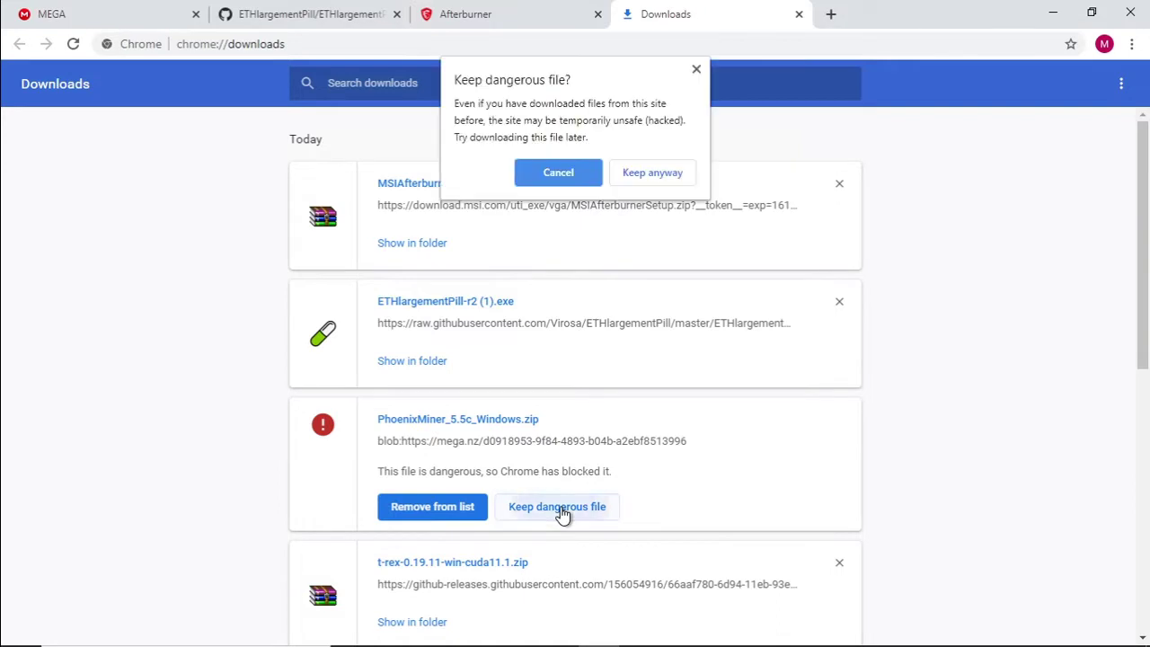
click(658, 174)
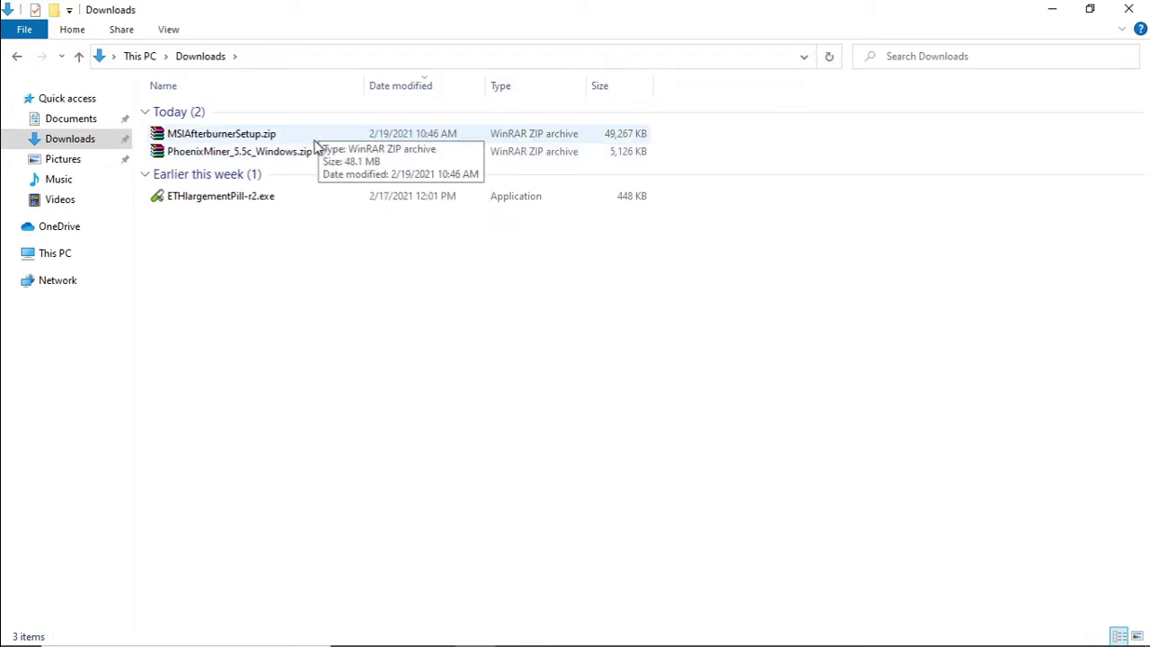
- Extract MSIAfterburnerSetup.zip and PhoenixMiner_5.5c_Windows.zip in Downloads, each into its own named folder
right_click(250, 136)
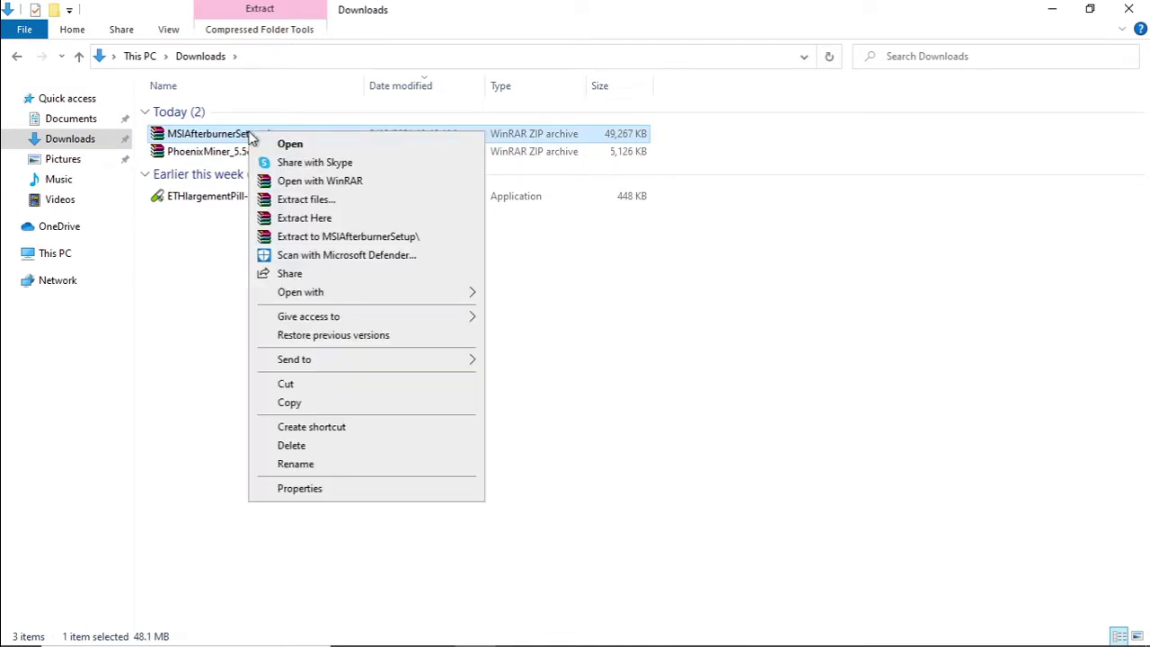
click(319, 240)
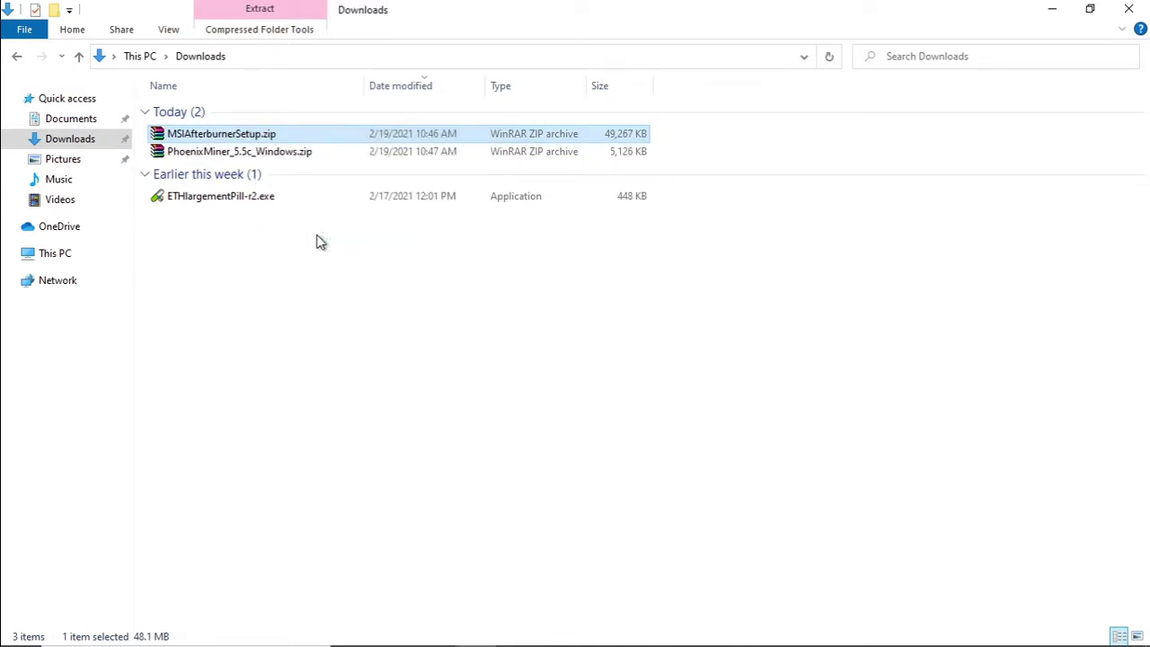
click(259, 157)
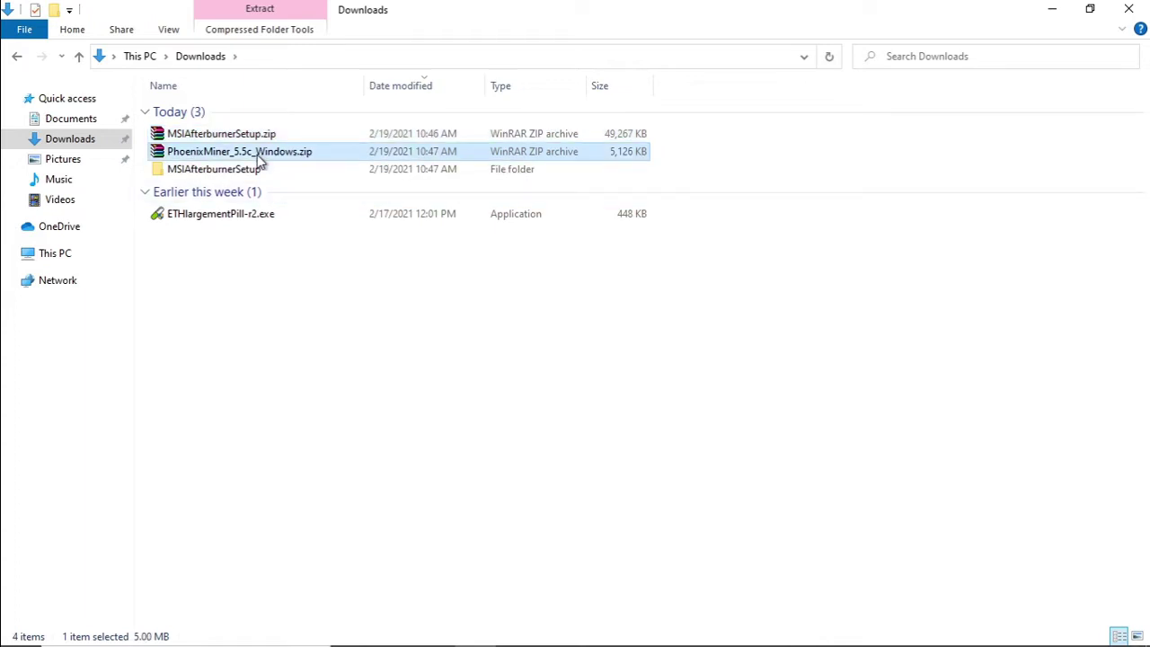
right_click(259, 158)
click(319, 261)
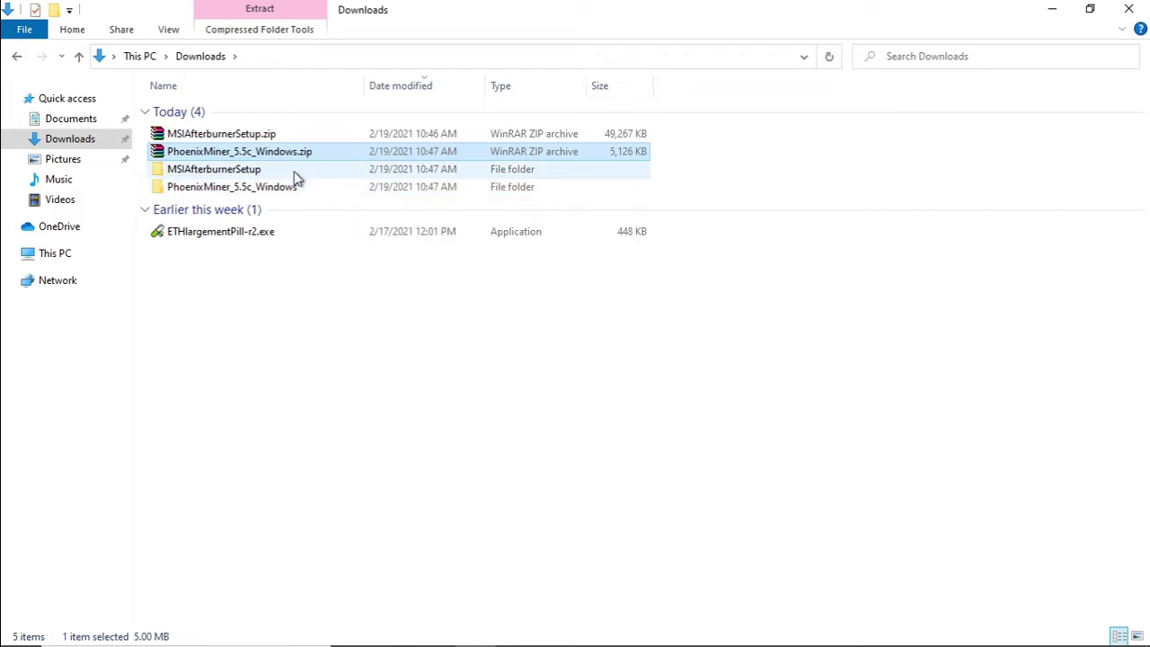
- Run MSIAfterburnerSetup462.exe from the 4.6.2 subfolder of the extracted MSIAfterburnerSetup folder
double_click(297, 178)
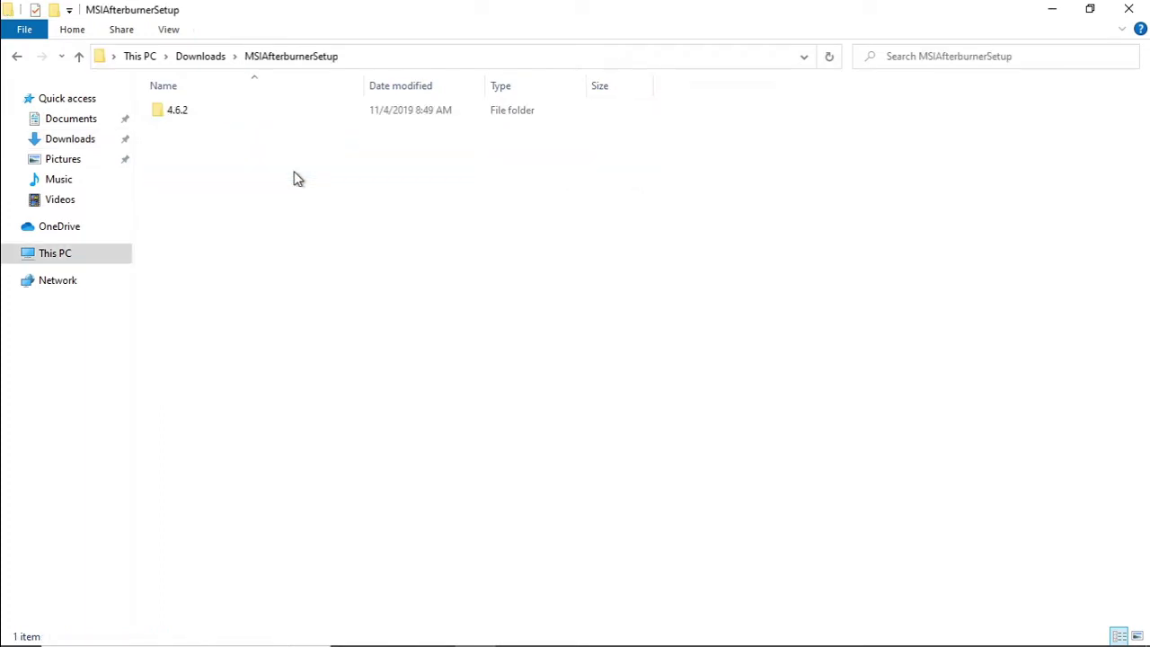
double_click(186, 115)
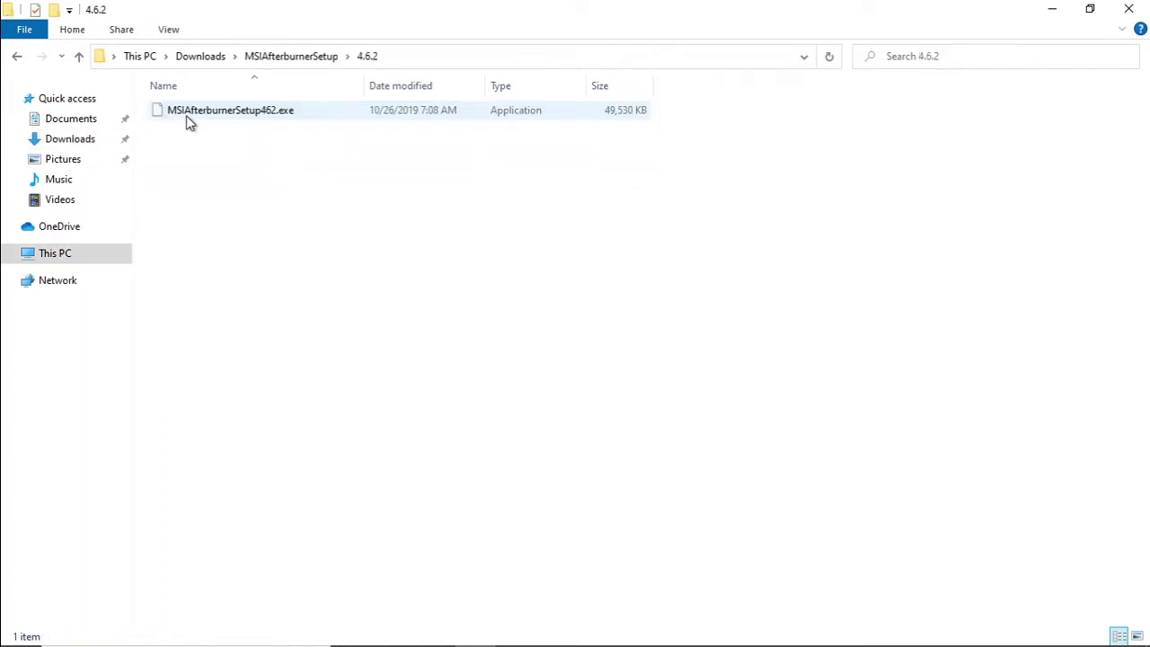
double_click(274, 114)
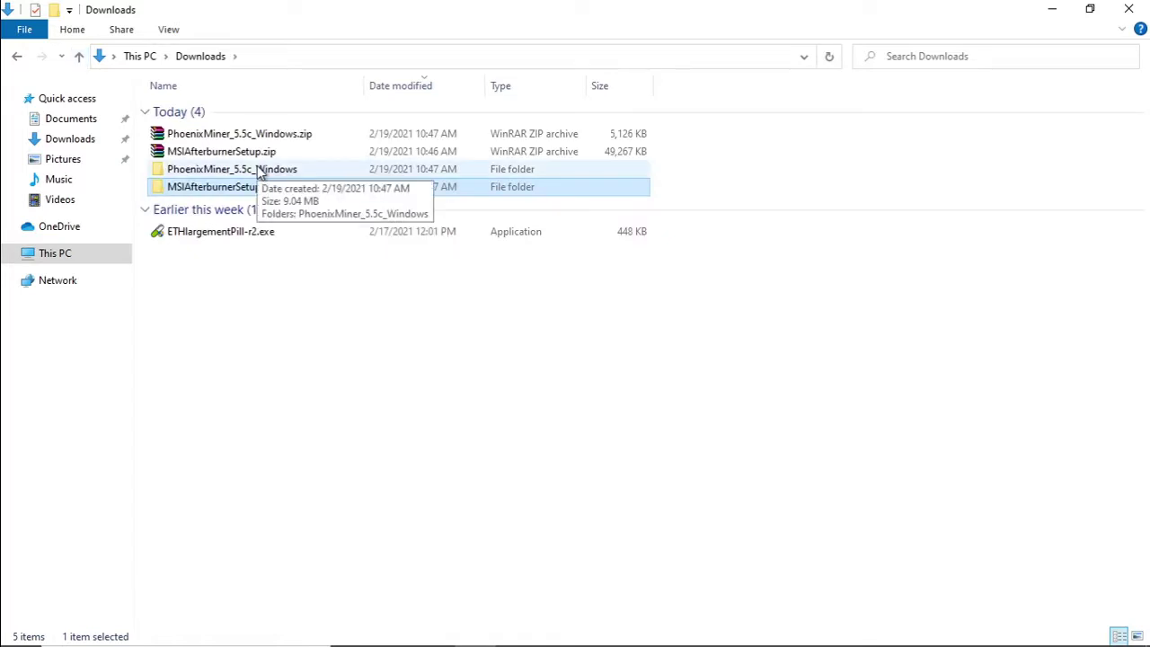
- Open start_miner.bat from the inner PhoenixMiner_5.5c_Windows folder for editing in Notepad
click(258, 173)
double_click(259, 173)
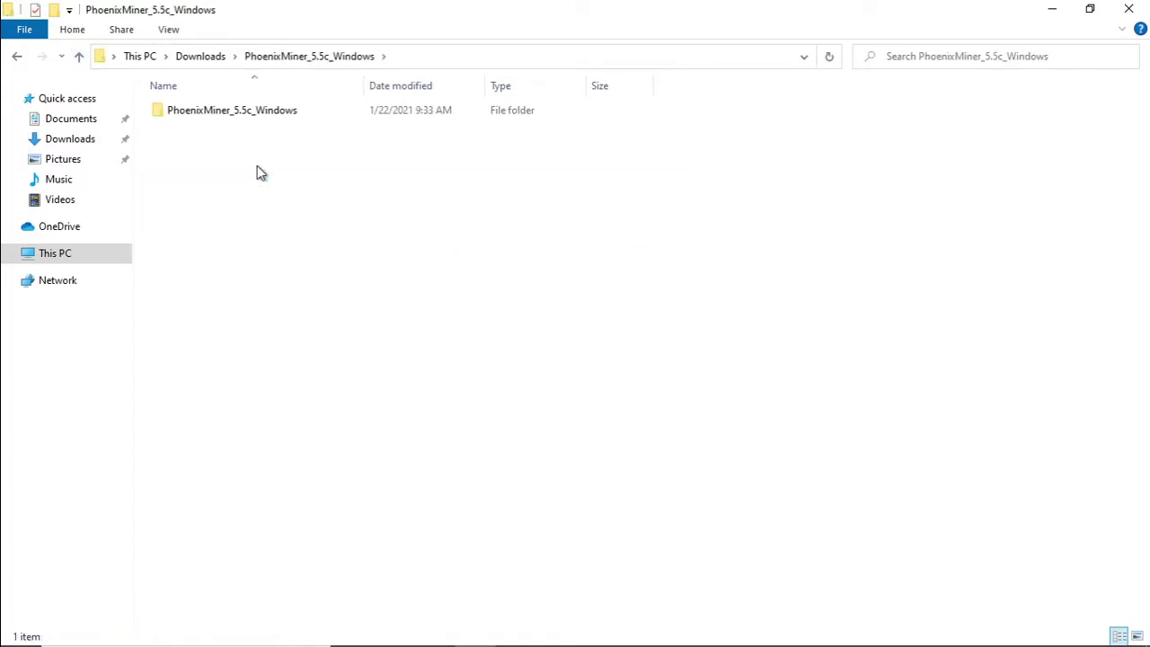
double_click(260, 113)
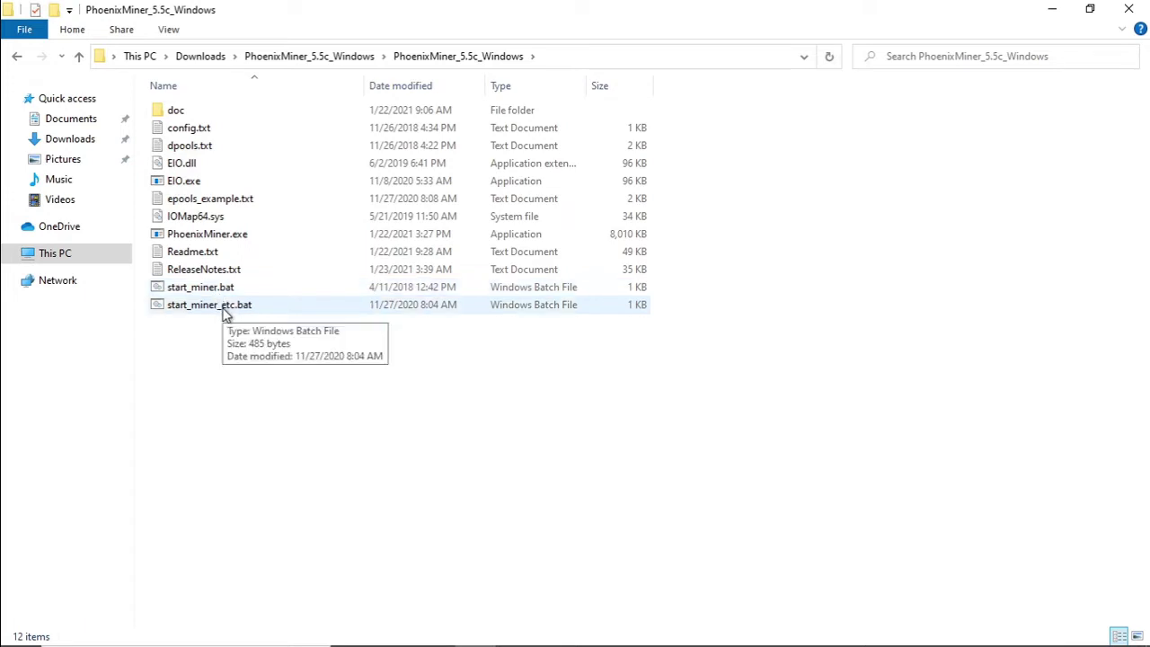
click(206, 291)
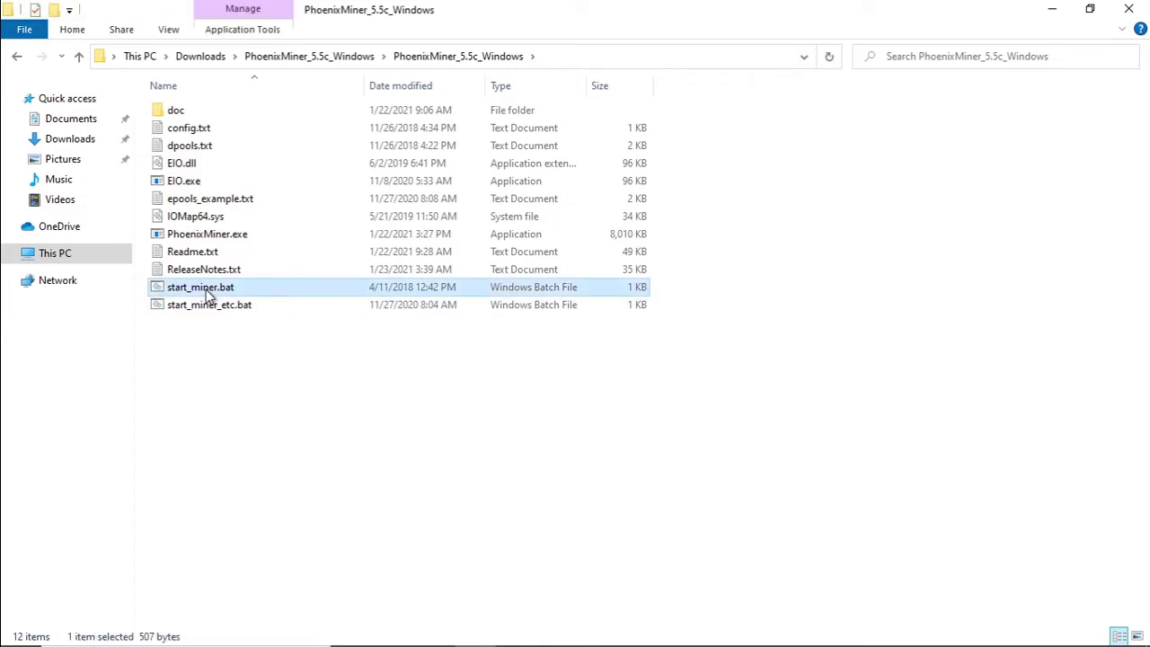
right_click(207, 296)
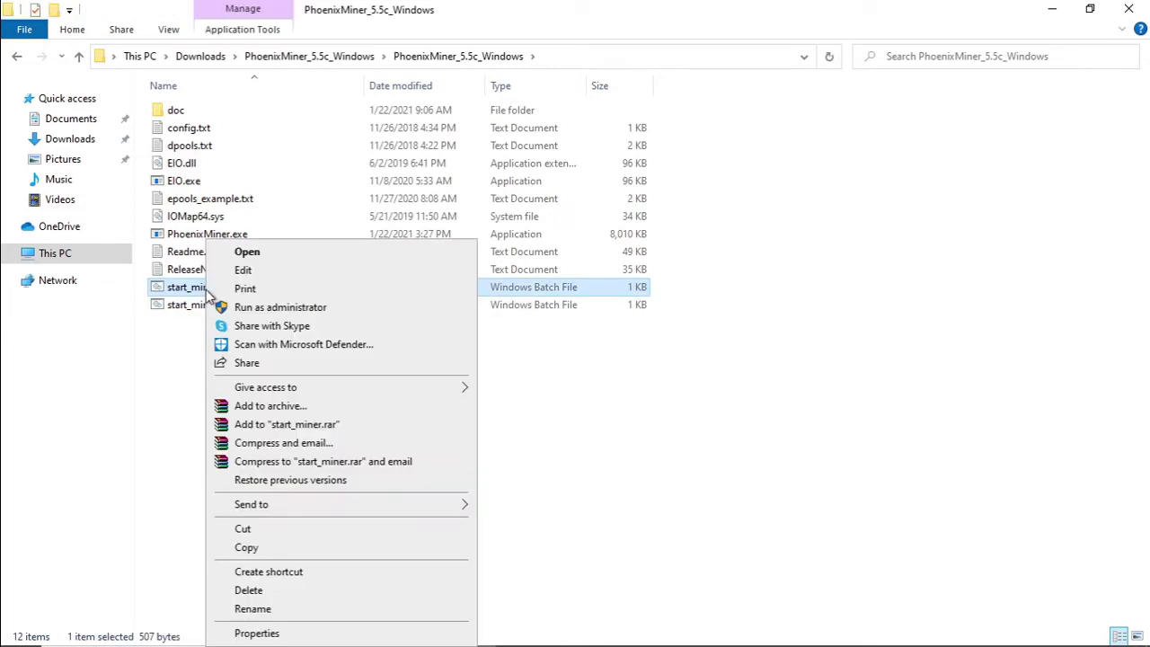
click(242, 270)
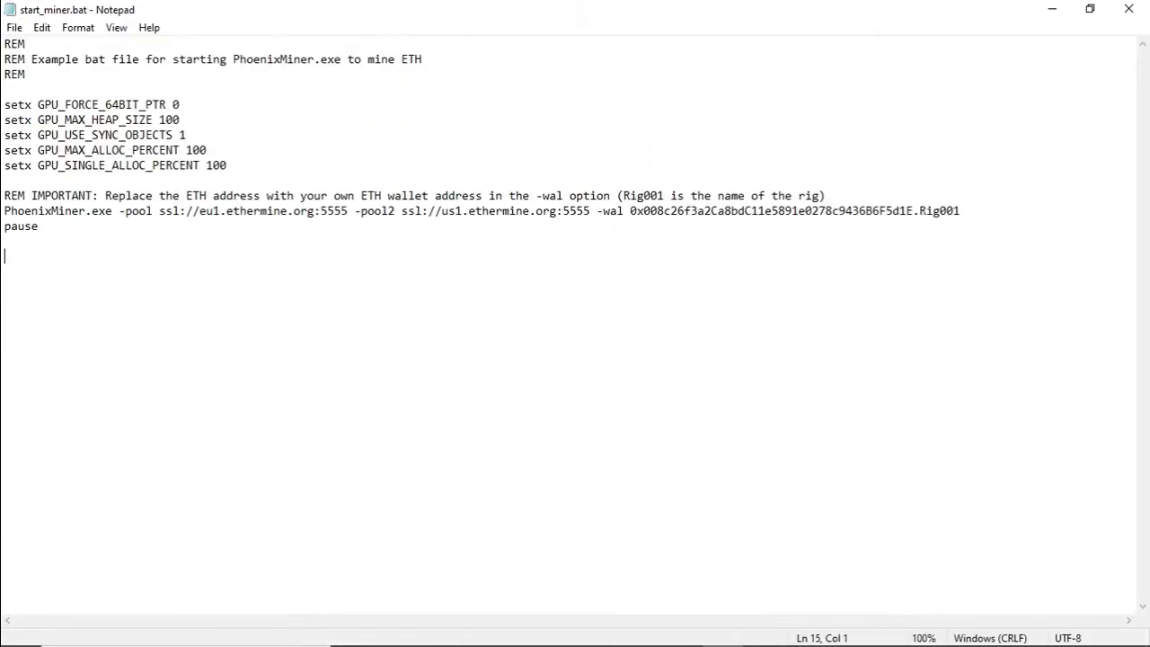
- Replace the example ETH address after -wal with your own wallet address, set the rig name to Rig1, and close the file
drag(629, 210, 960, 210)
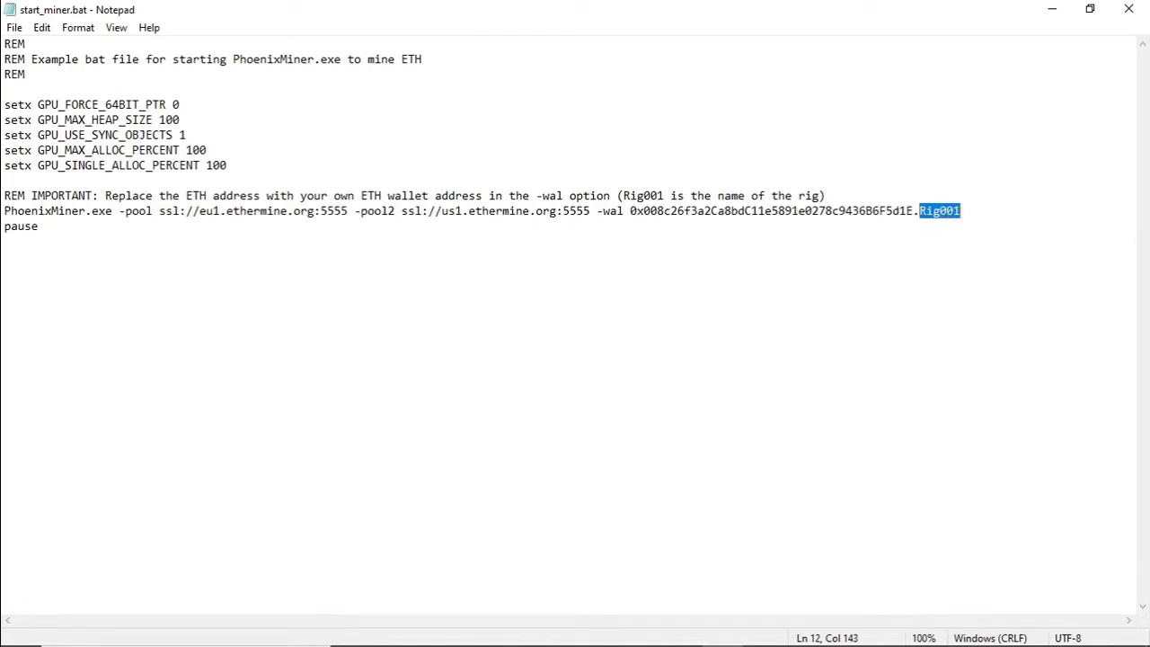
click(4, 255)
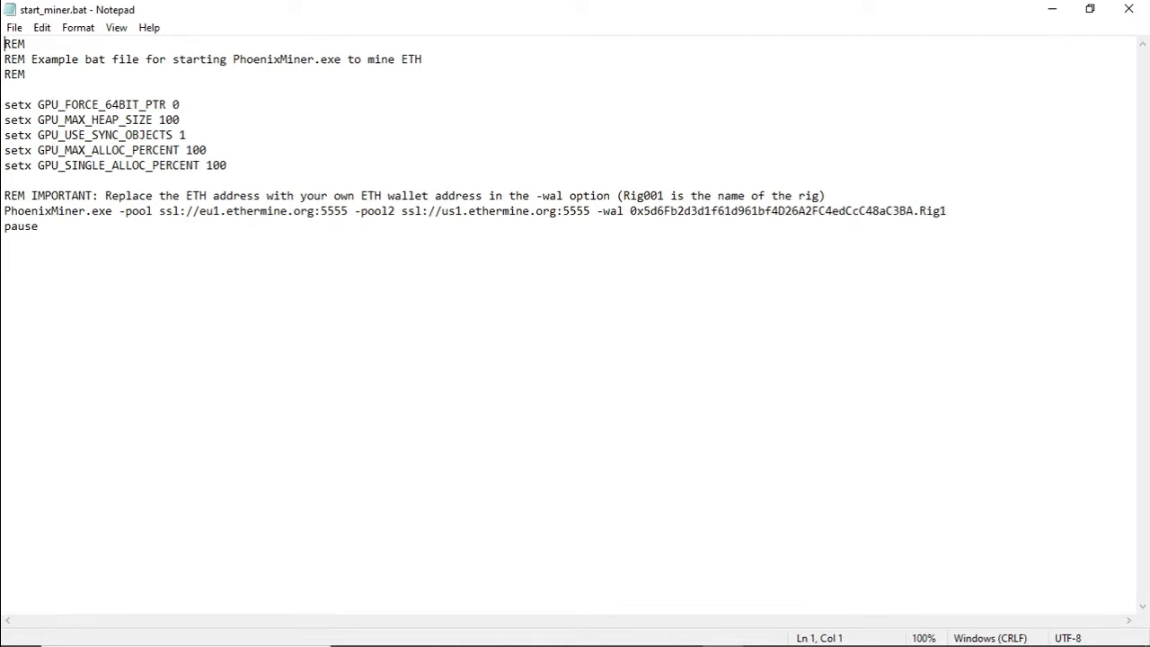
drag(629, 210, 914, 210)
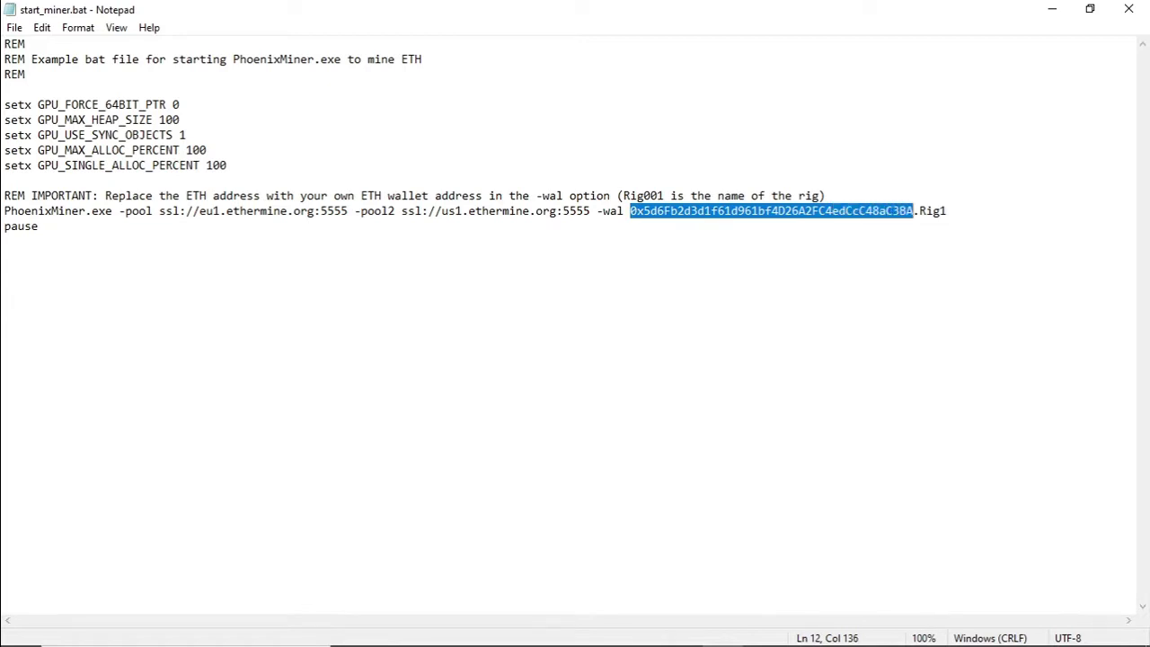
click(5, 255)
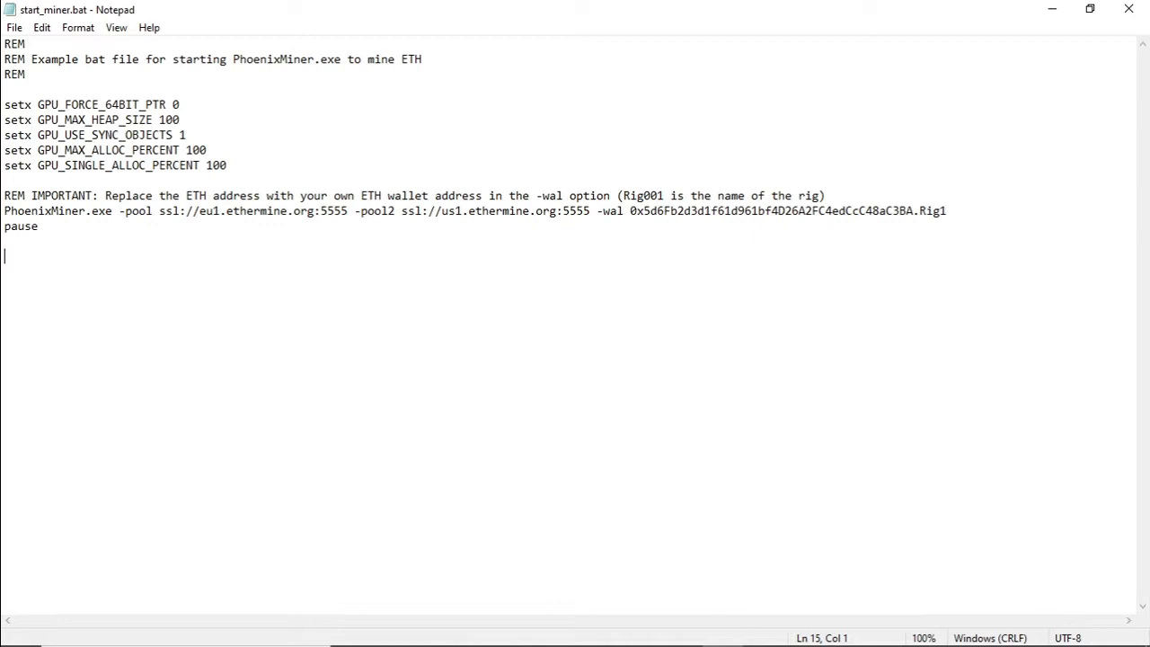
click(1128, 9)
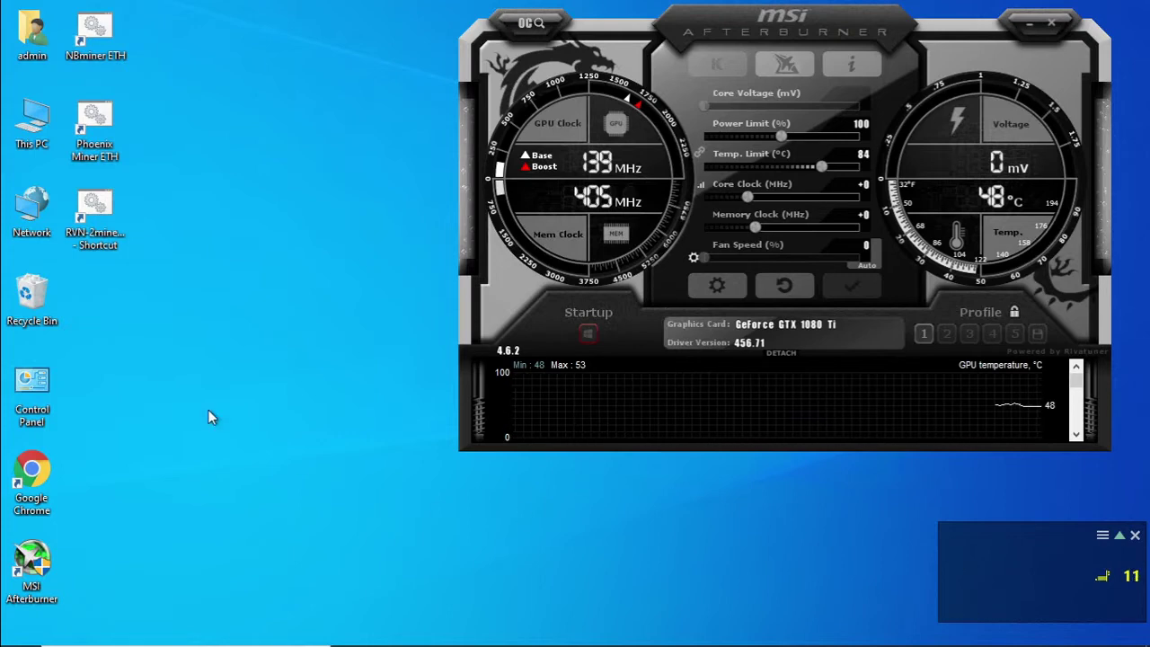
- Start Phoenix Miner ETH, check its mining speed and the GPU clocks in MSI Afterburner at default settings, and close the miner
double_click(94, 119)
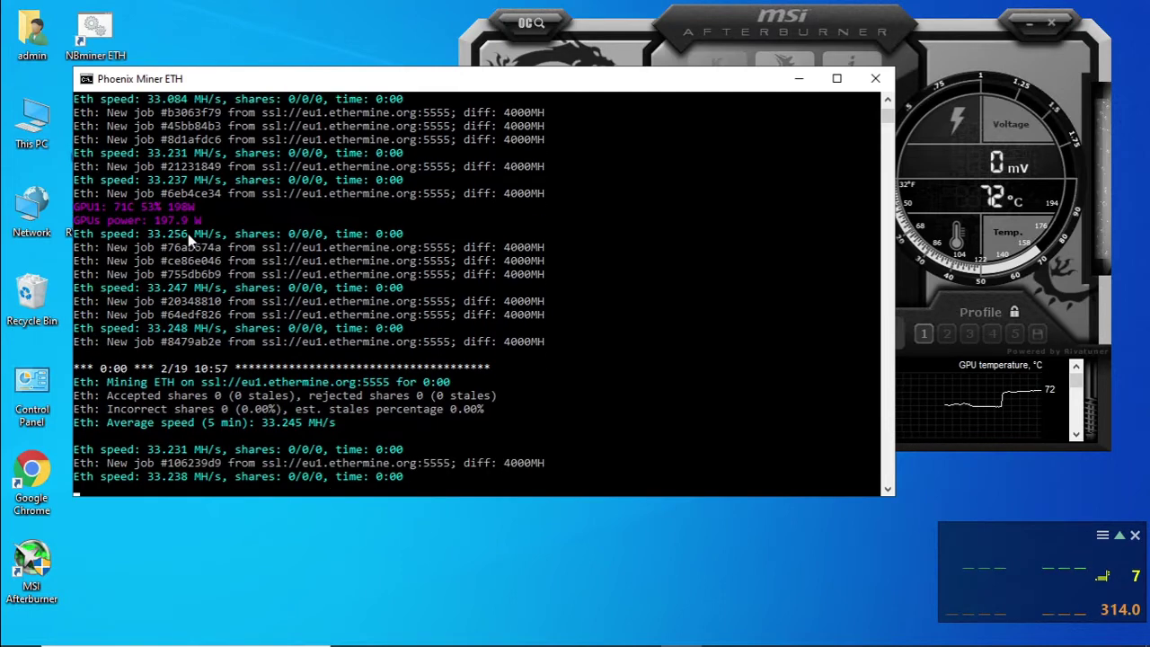
click(957, 34)
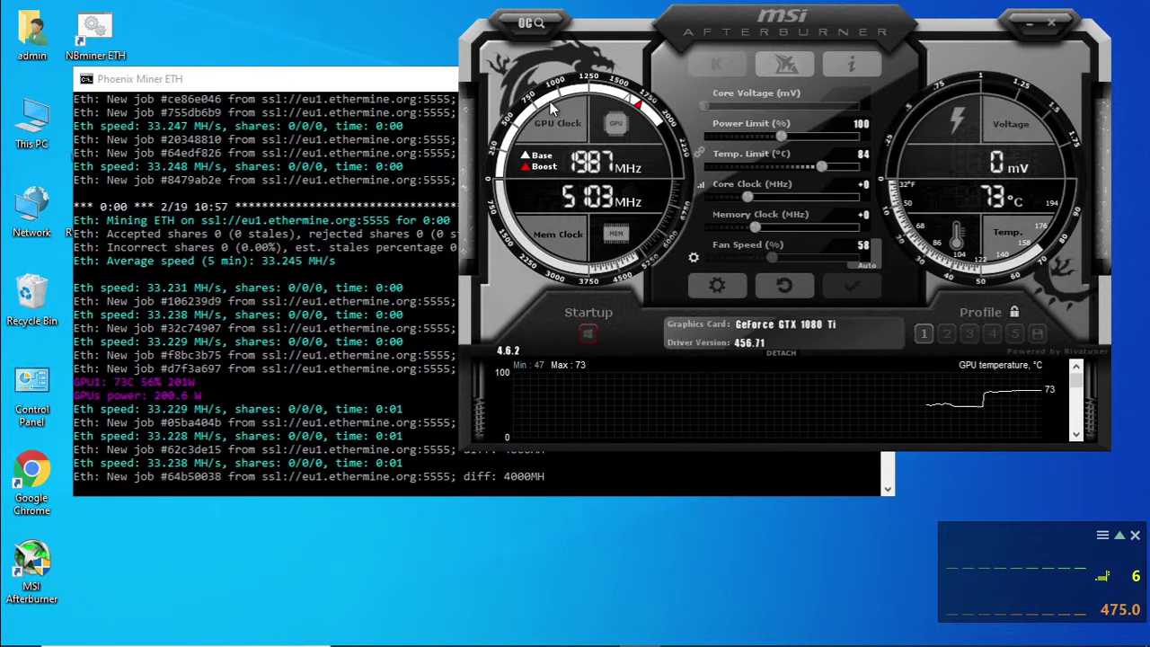
click(390, 81)
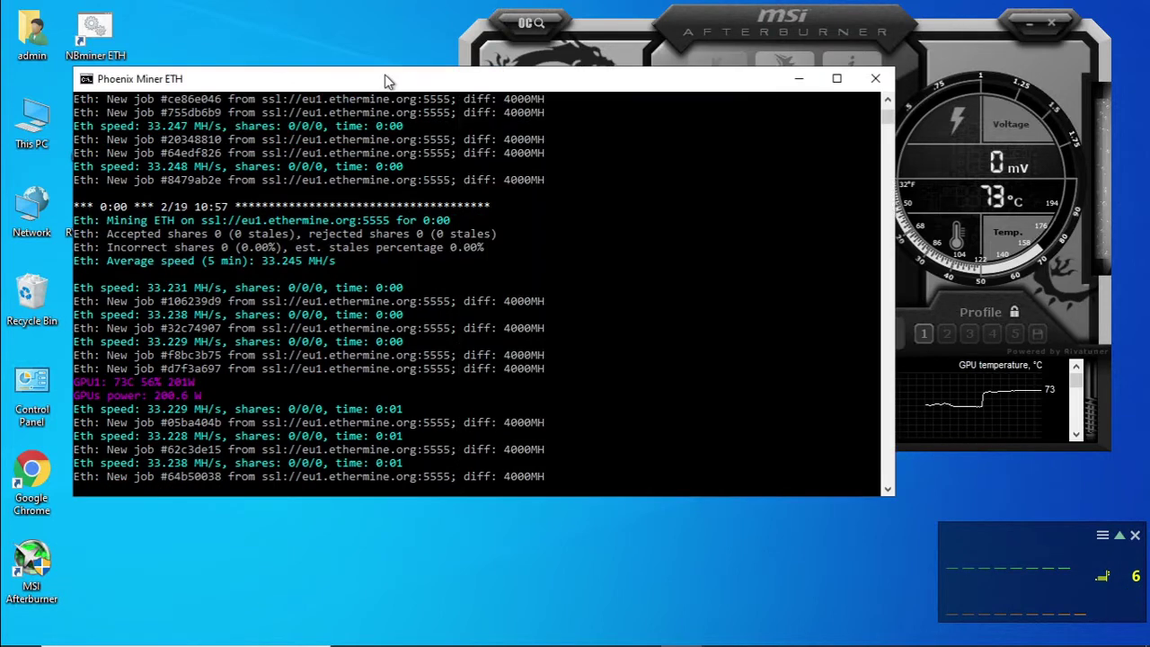
click(876, 81)
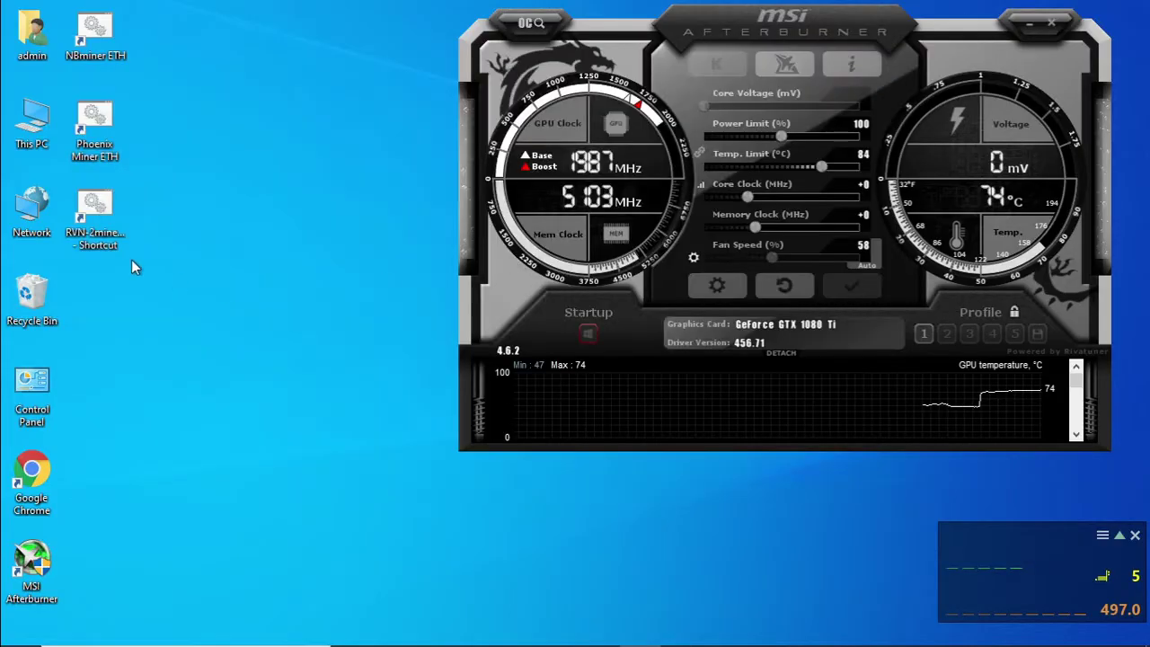
- Run ETHlargementPill-r2.exe from the Downloads folder and allow it to make changes to the device
double_click(131, 259)
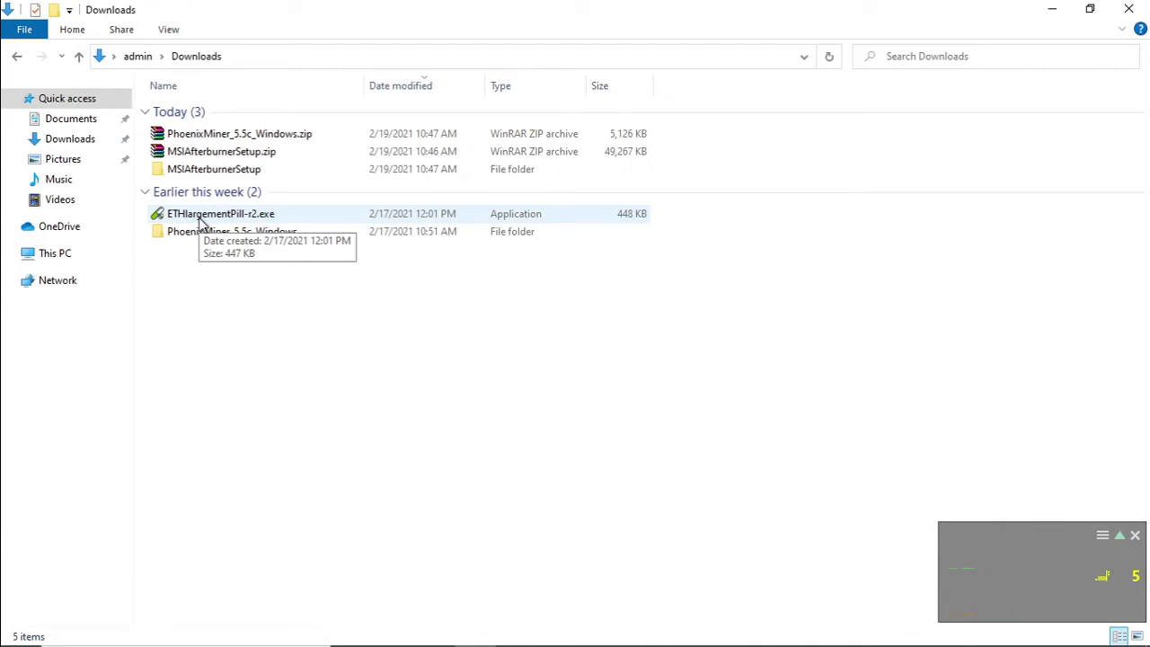
double_click(199, 218)
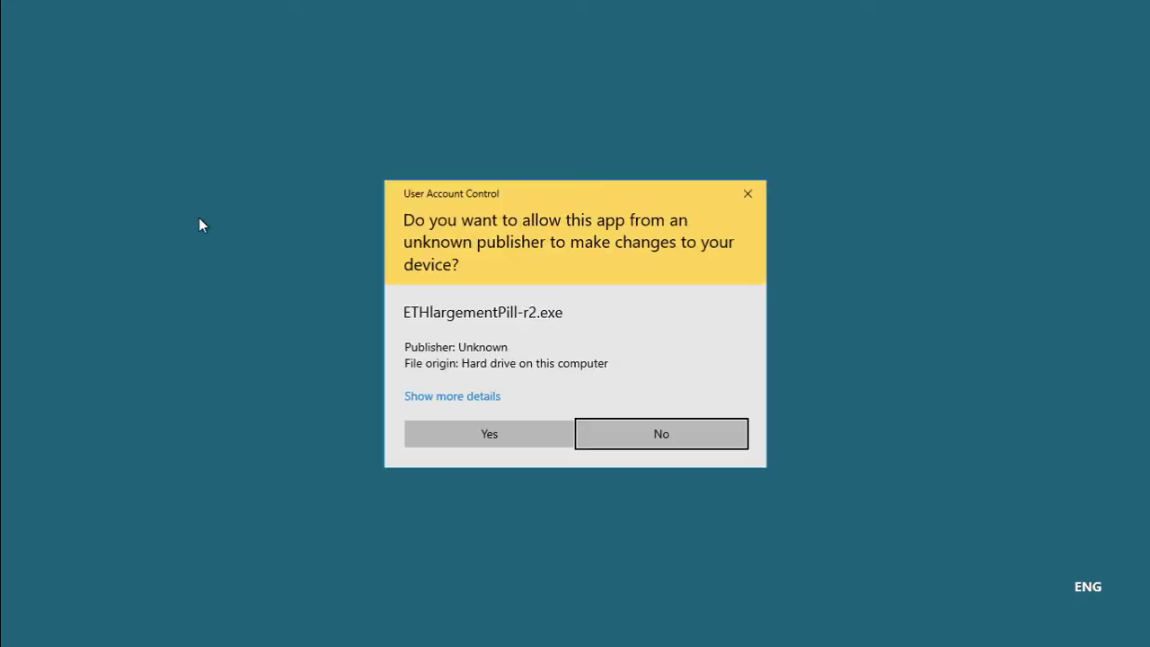
click(427, 445)
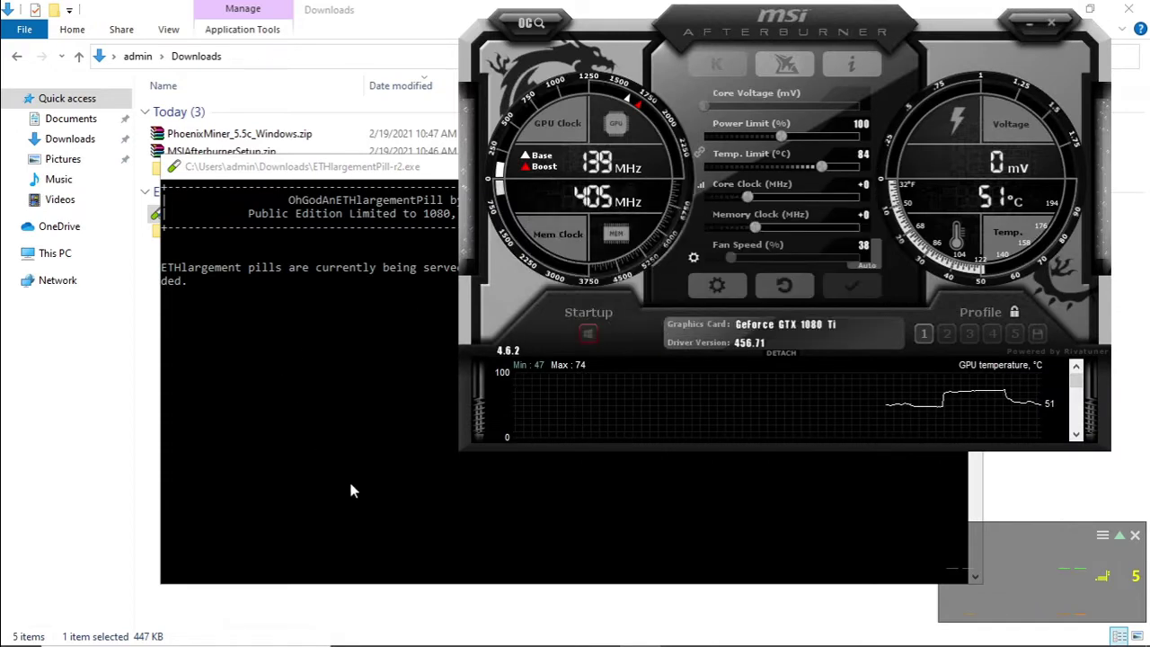
- Start start_miner.bat from the inner PhoenixMiner_5.5c_Windows folder, check the mining speed, and minimize the ETHlargementPill window while it keeps running
click(295, 228)
double_click(189, 231)
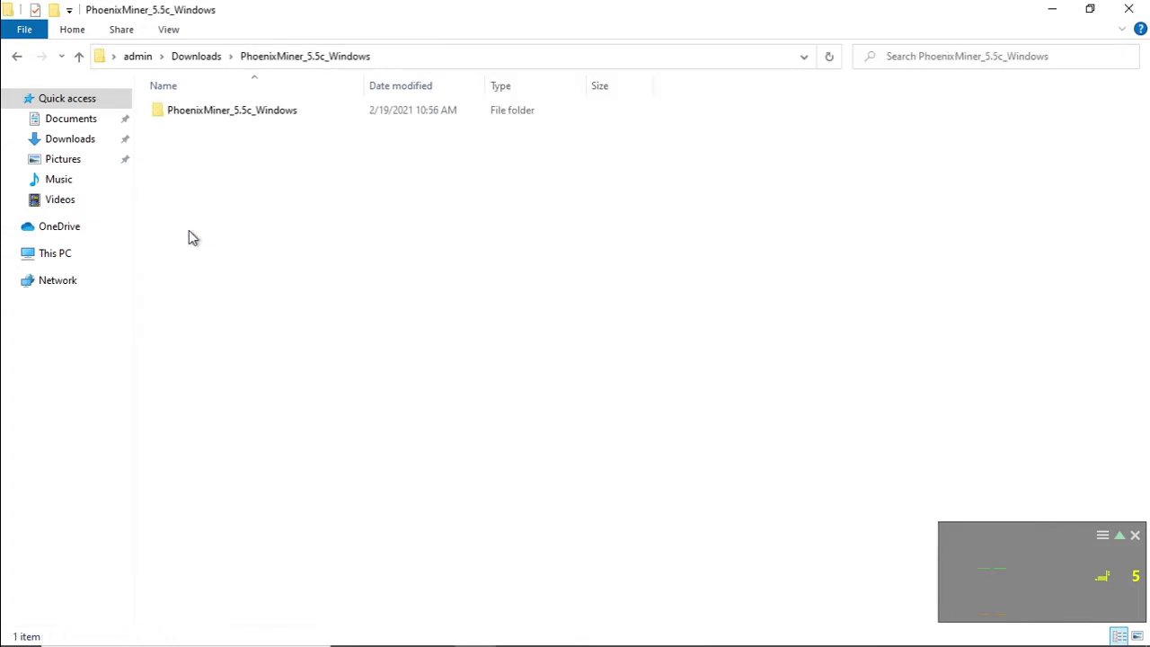
double_click(196, 113)
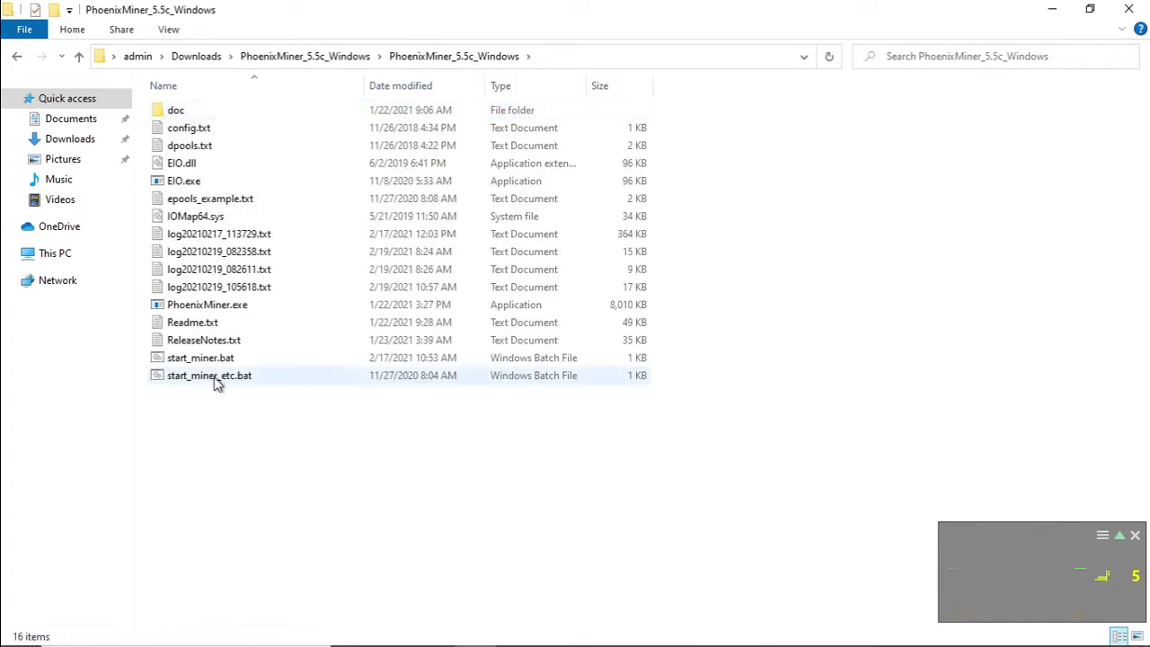
double_click(203, 359)
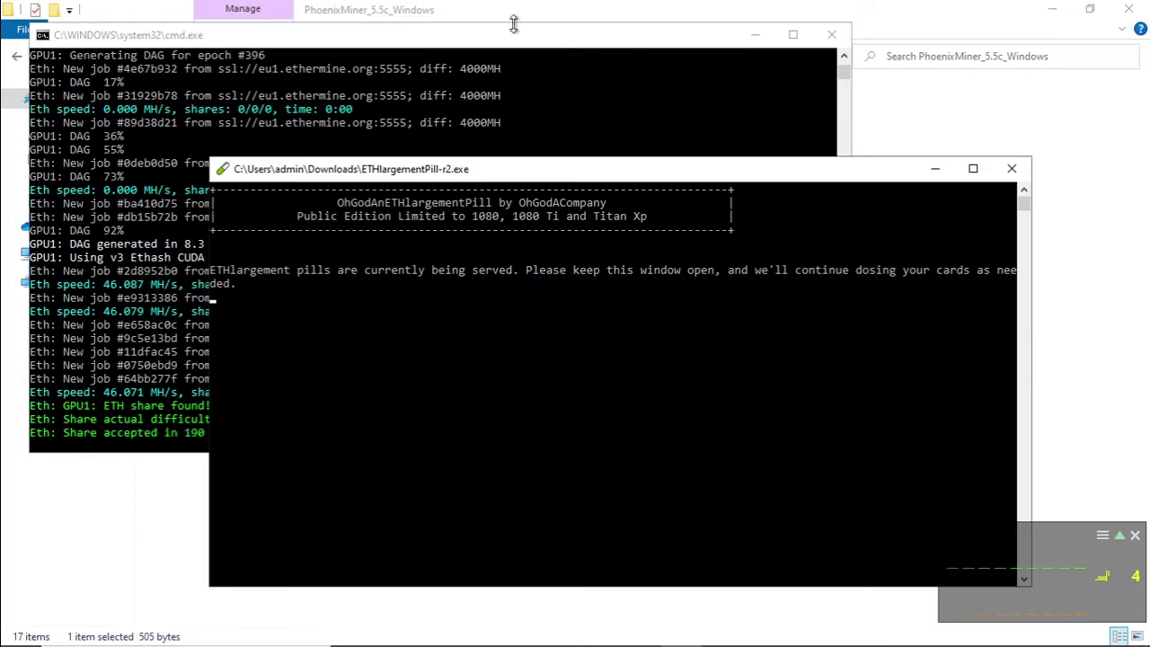
click(511, 56)
click(936, 170)
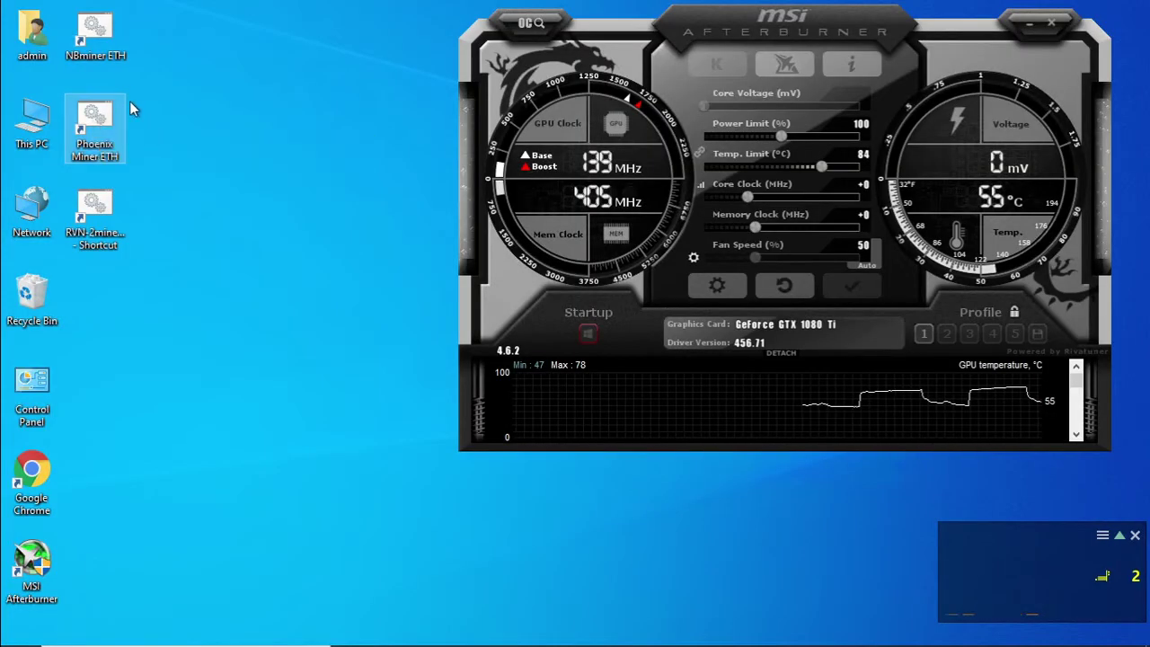
- Start NBminer ETH from the desktop and allow nbminer.exe through the firewall on private networks
double_click(94, 38)
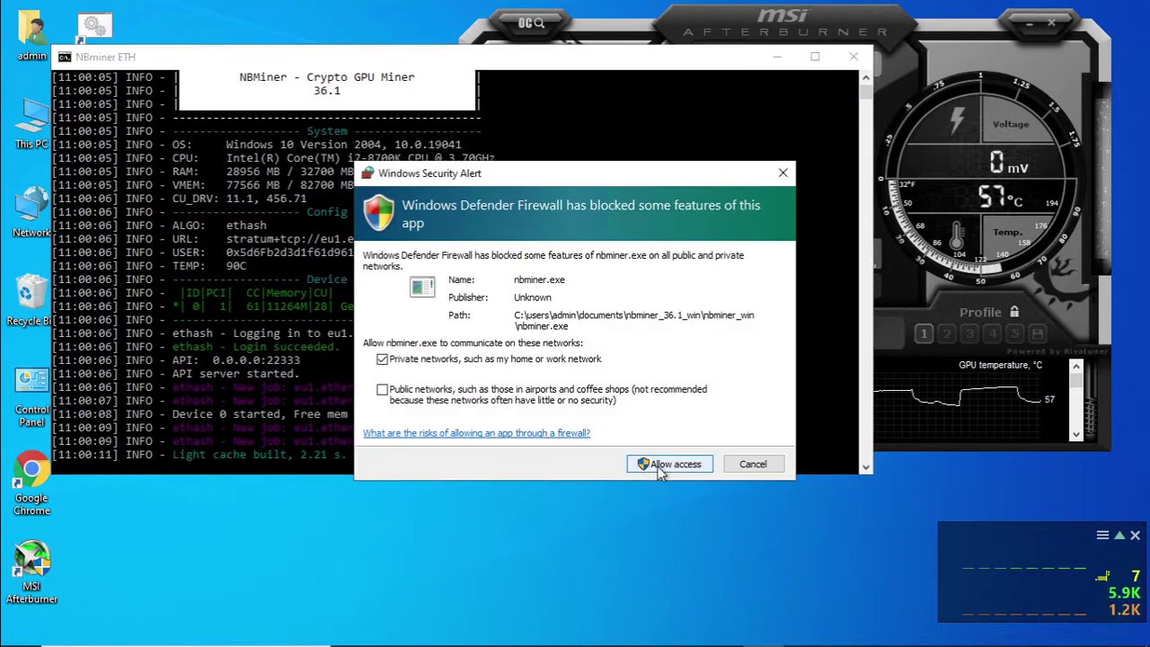
click(656, 469)
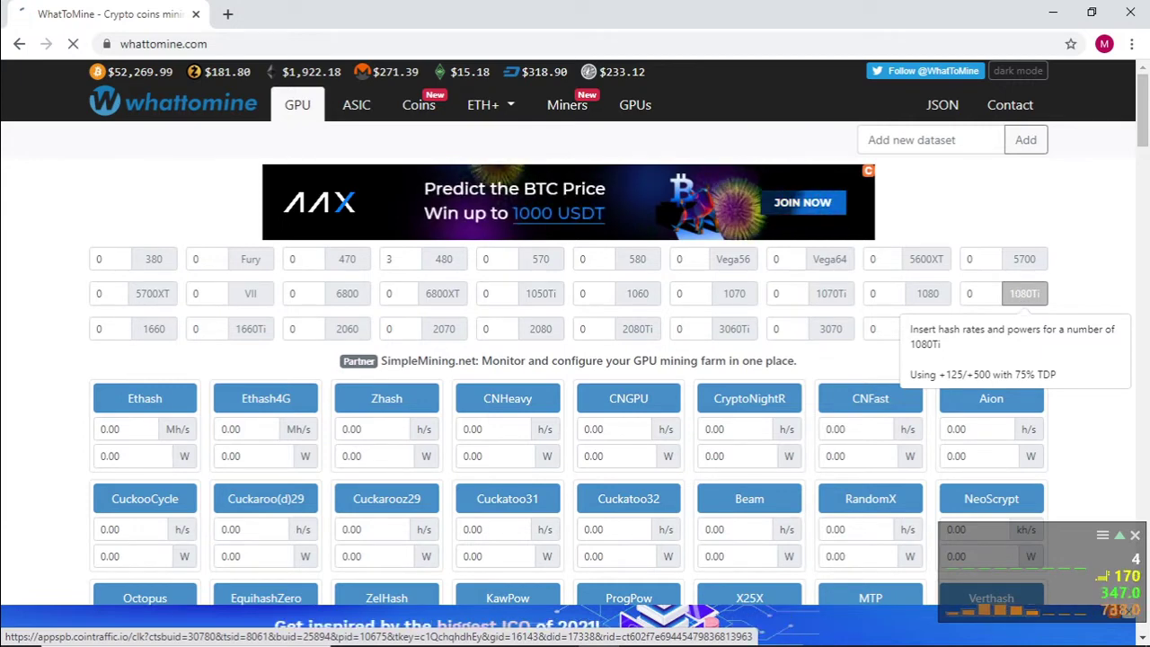
- Switch to MSI Afterburner and set the power limit to 75%, core clock to +125 MHz and memory clock to +500 MHz
key(alt+Tab)
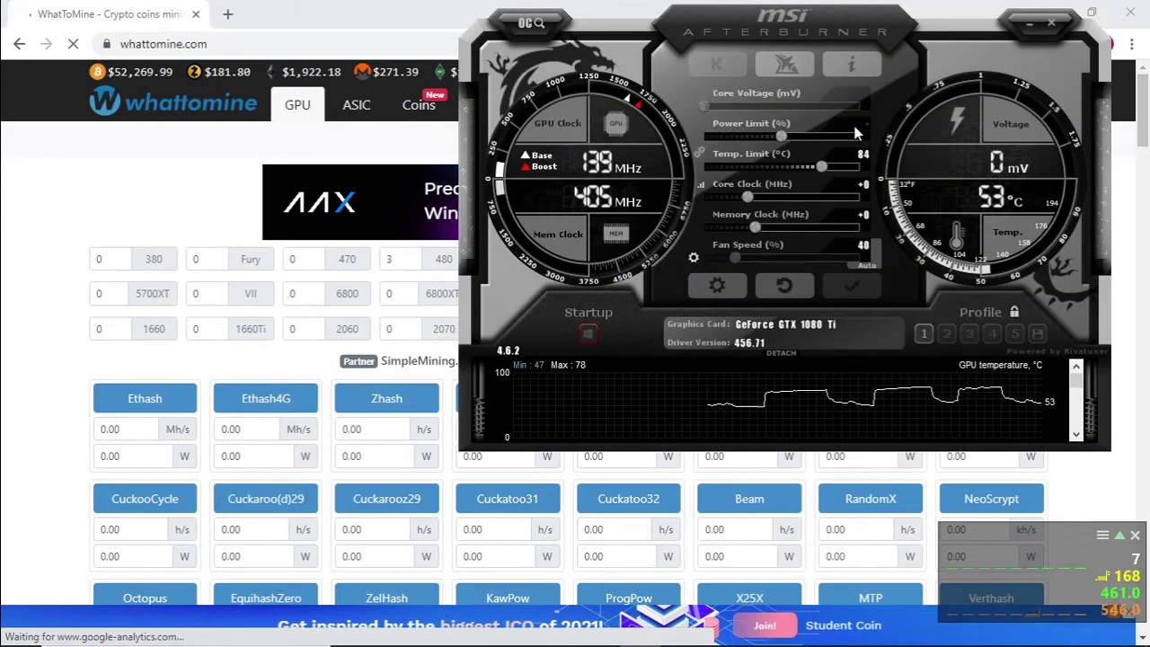
click(856, 132)
text(75)
key(Return)
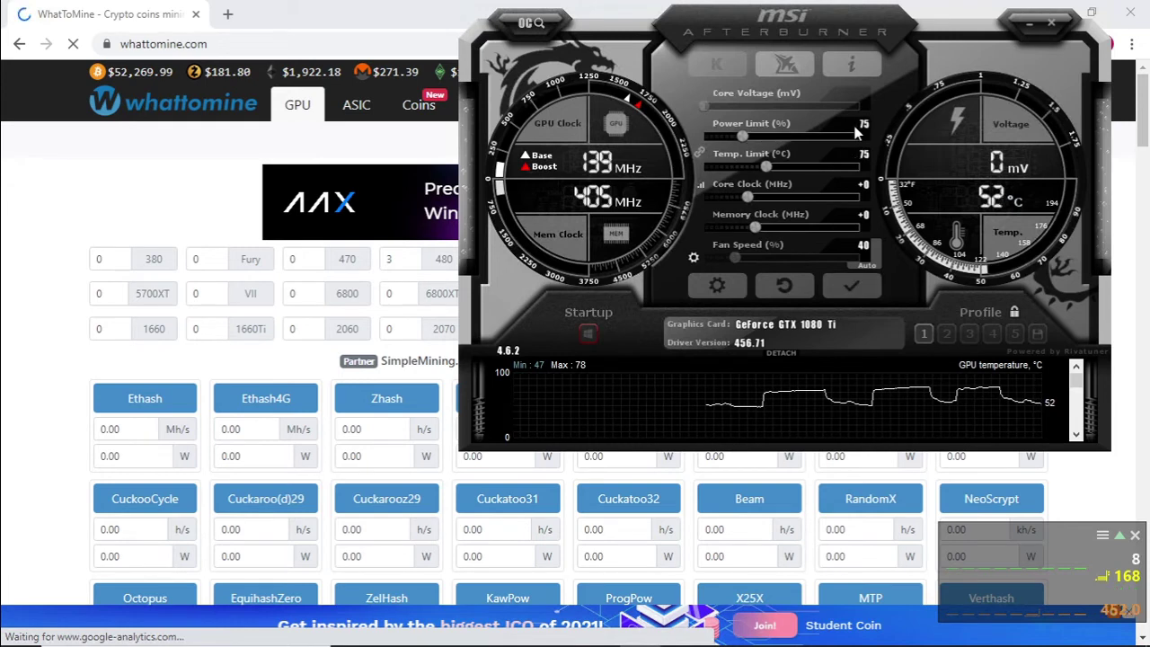
key(Return)
click(864, 214)
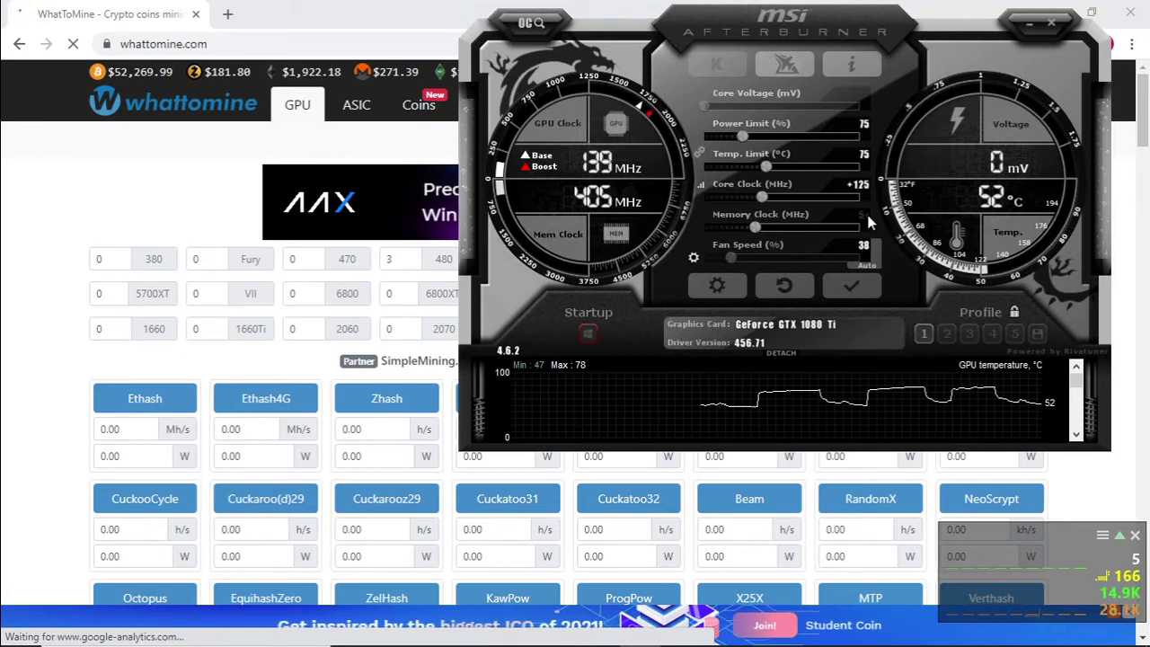
text(500)
key(Return)
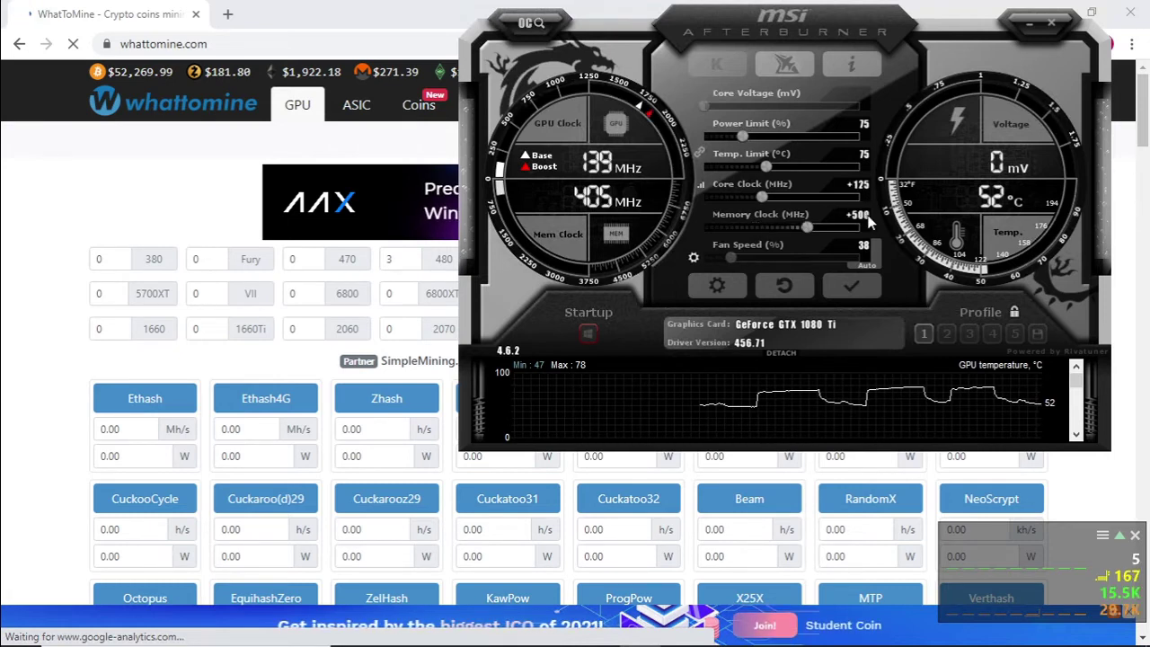
- Turn off automatic fan control, set the fan speed to 100%, and apply the overclock settings
click(863, 264)
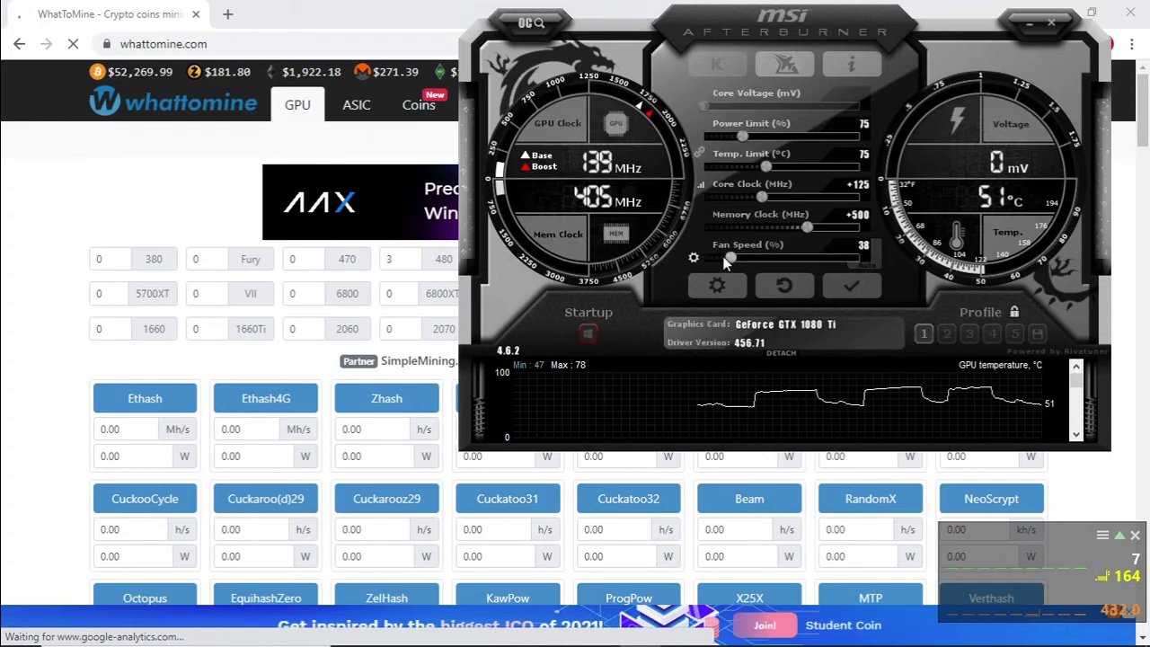
drag(727, 259, 863, 260)
click(876, 285)
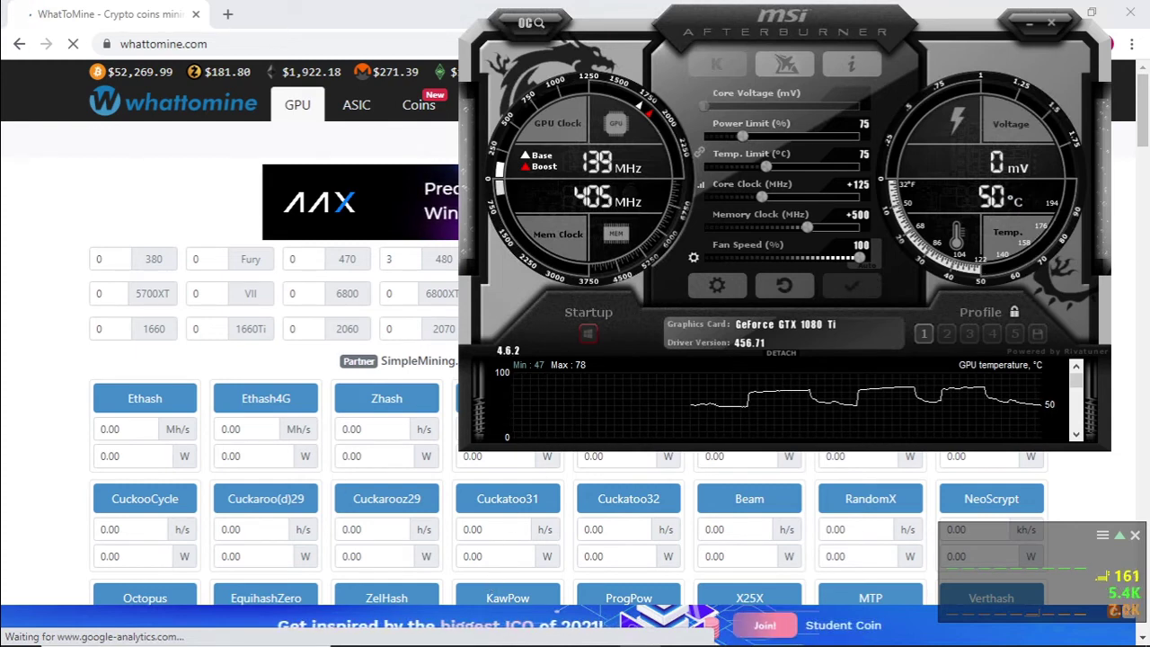
- On WhatToMine, calculate profitability for one 1080Ti at an electricity cost of 0.2 $/kWh and check Ethereum's profit and the Ethash hash rate
click(265, 359)
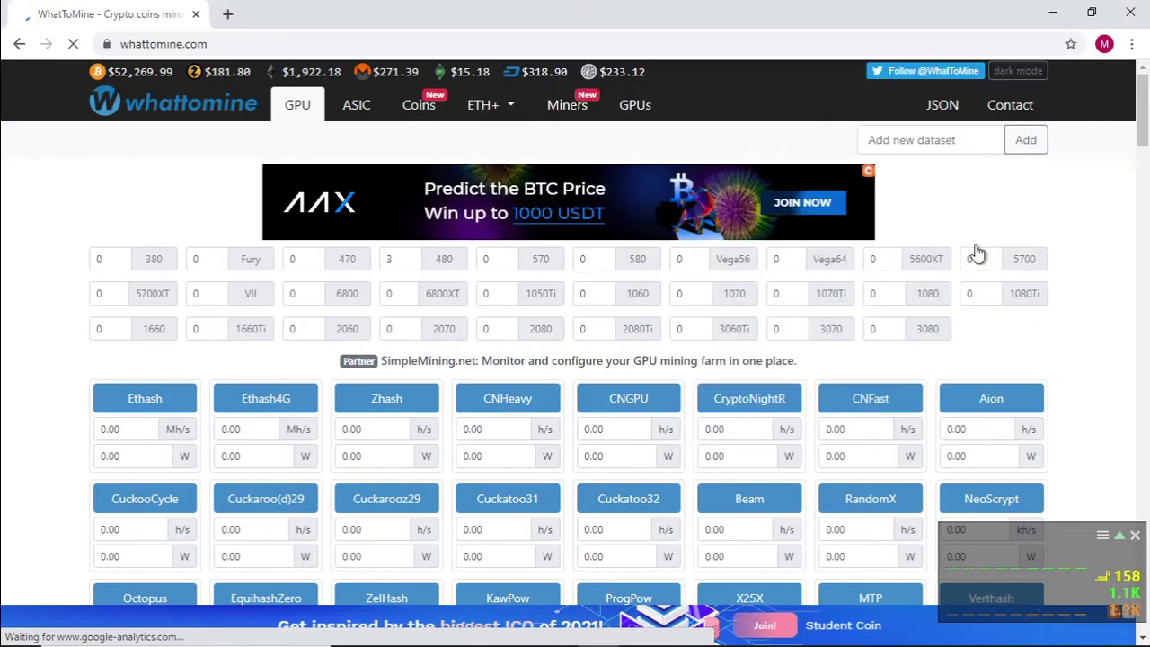
click(1021, 293)
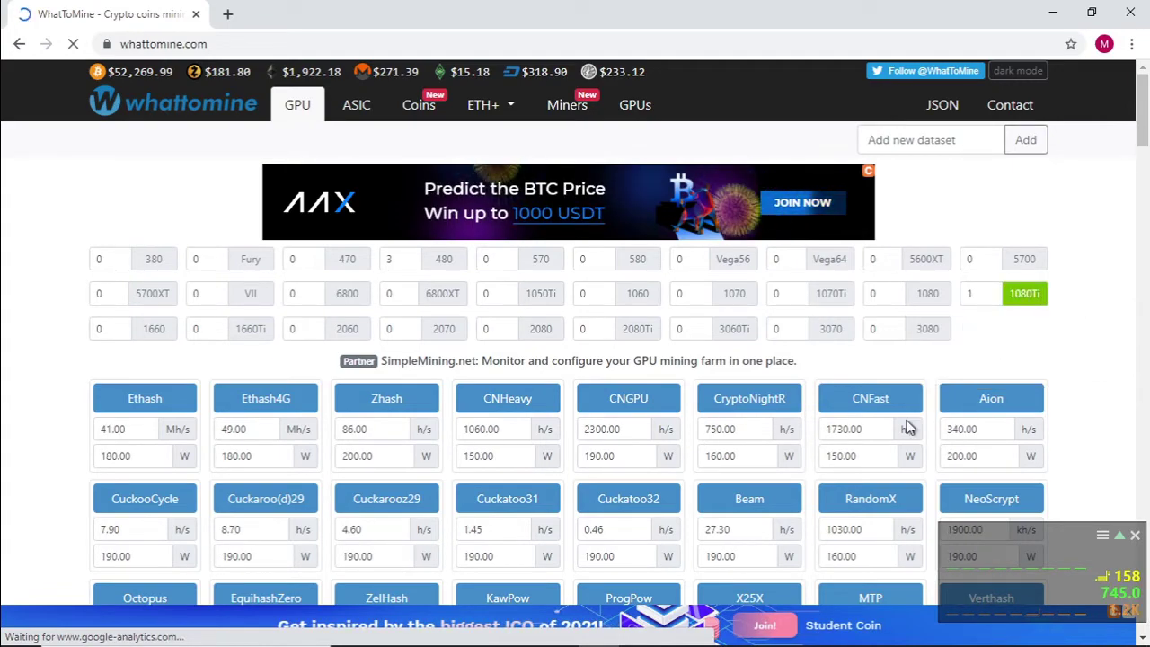
scroll(908, 427, down, 1)
scroll(909, 426, down, 3)
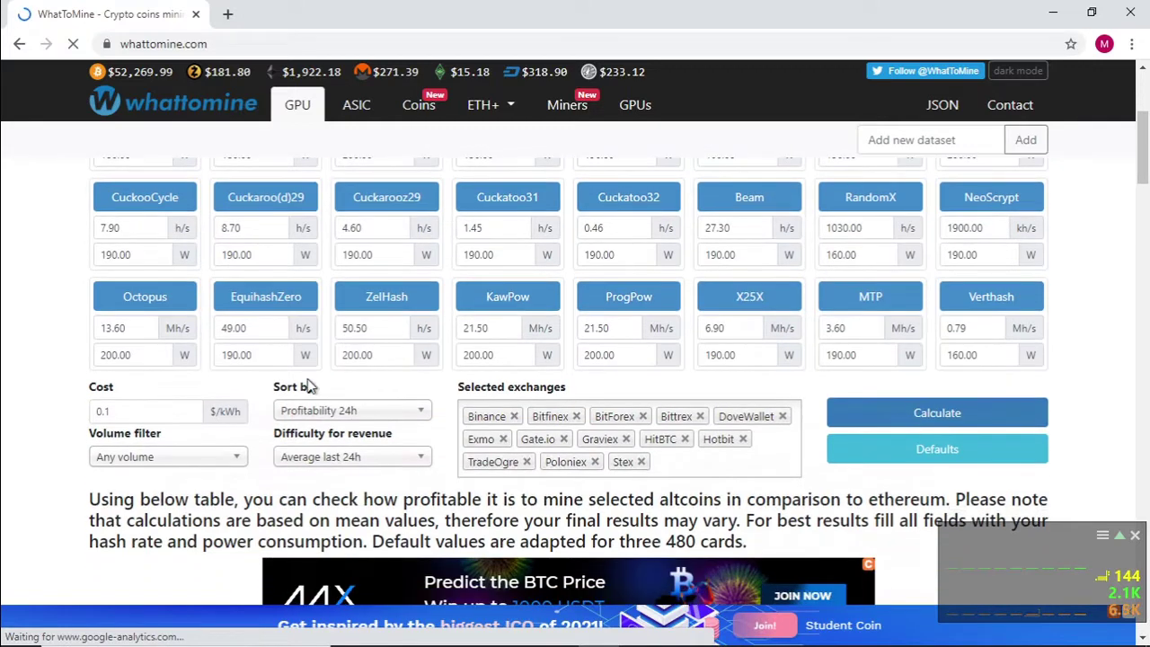
click(148, 410)
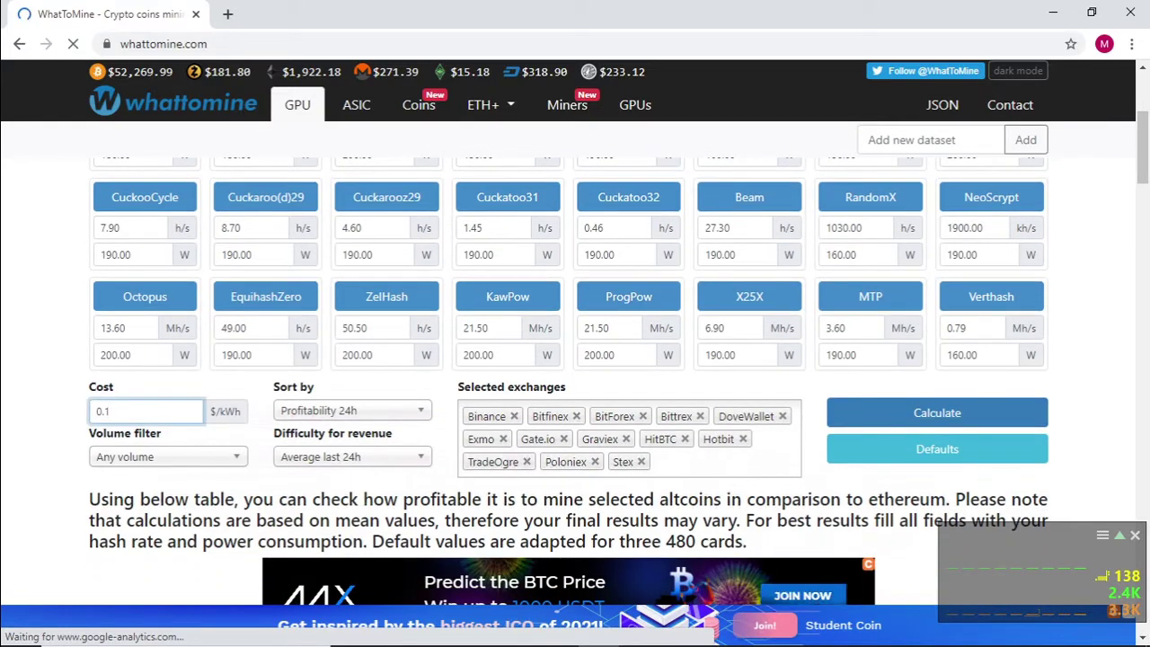
key(BackSpace)
text(2)
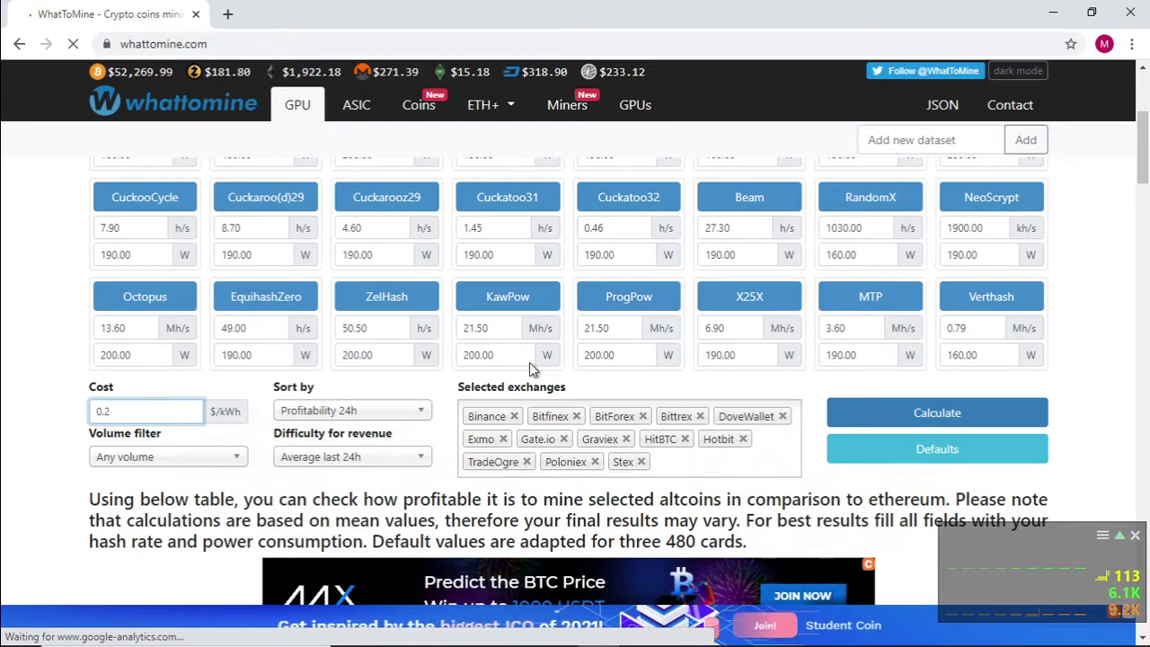
click(1028, 420)
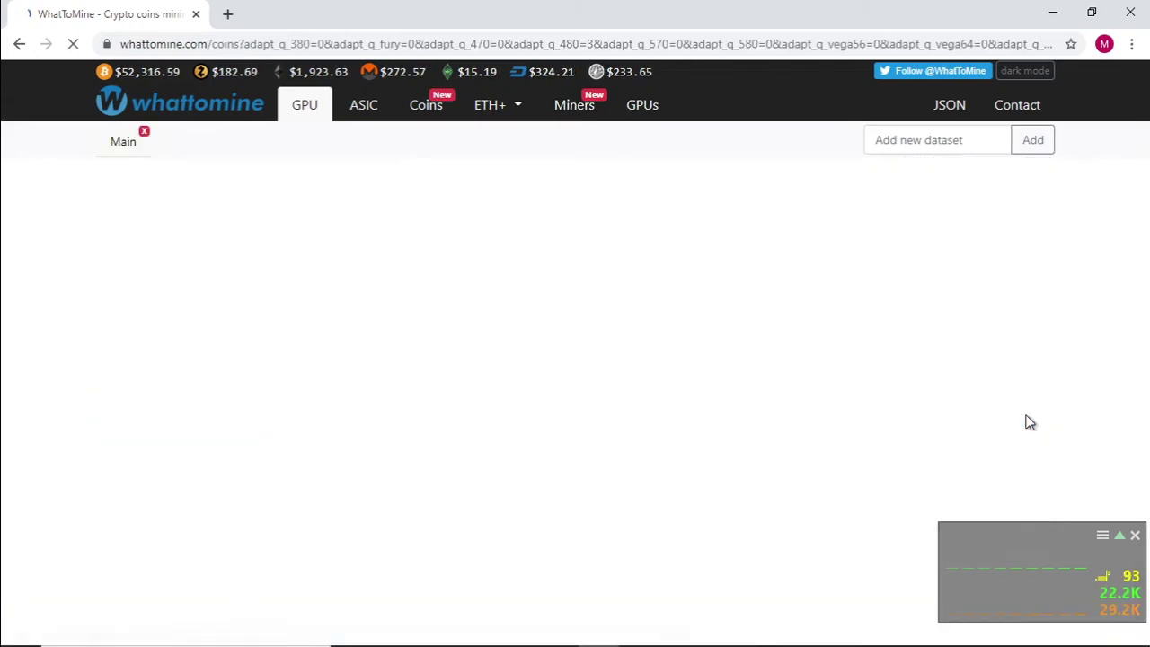
scroll(857, 480, down, 5)
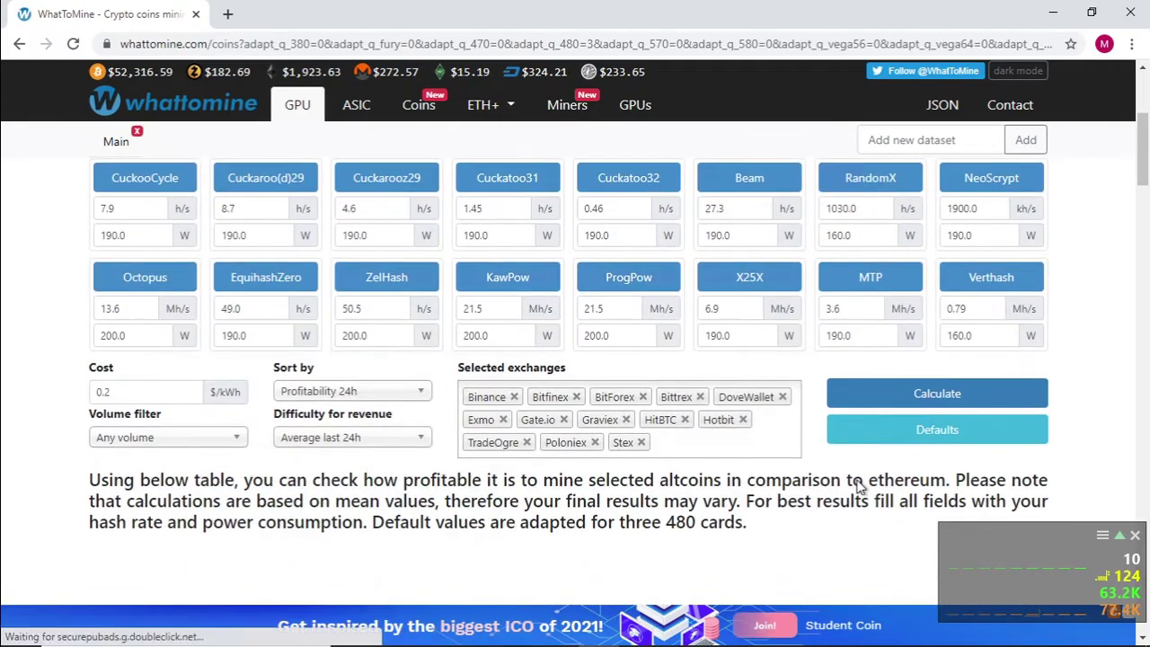
scroll(859, 488, up, 1)
scroll(880, 449, down, 2)
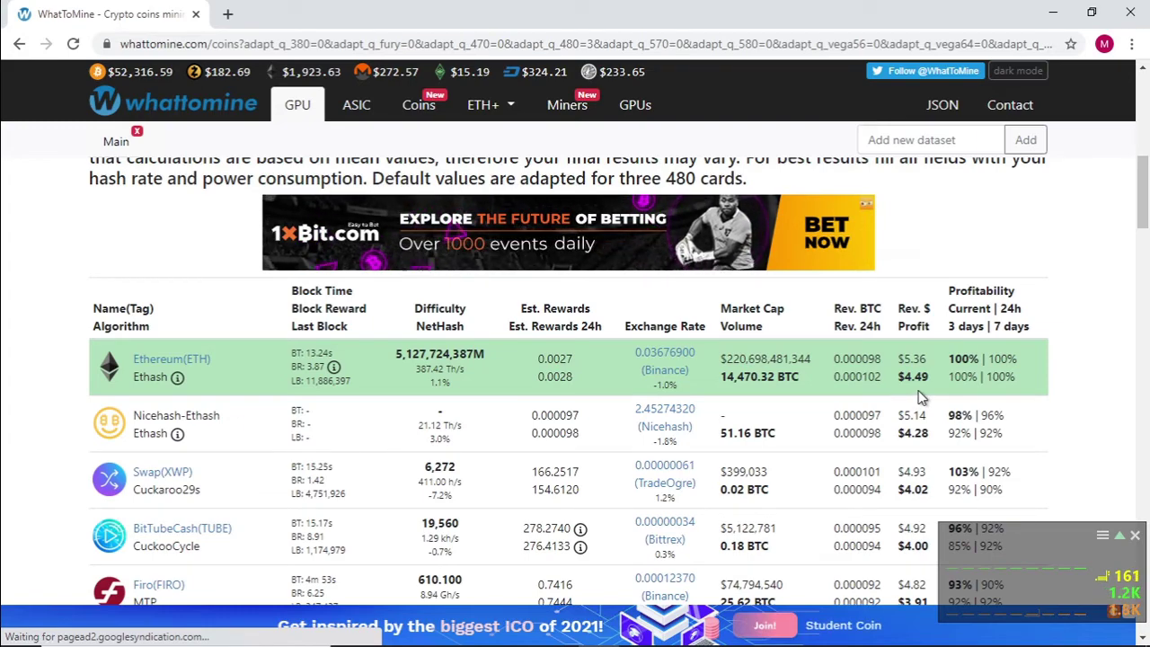
scroll(920, 398, up, 5)
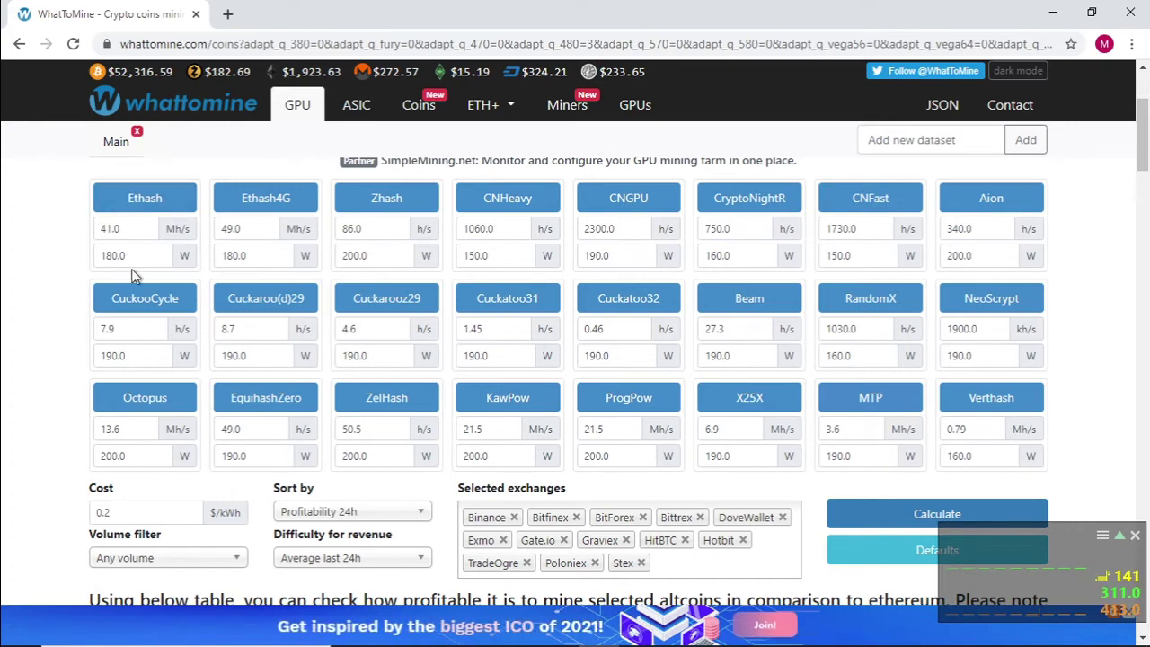
- Minimize the browser, start Phoenix Miner ETH with the overclock applied, check its mining speed and power draw, and close the miner
click(1053, 19)
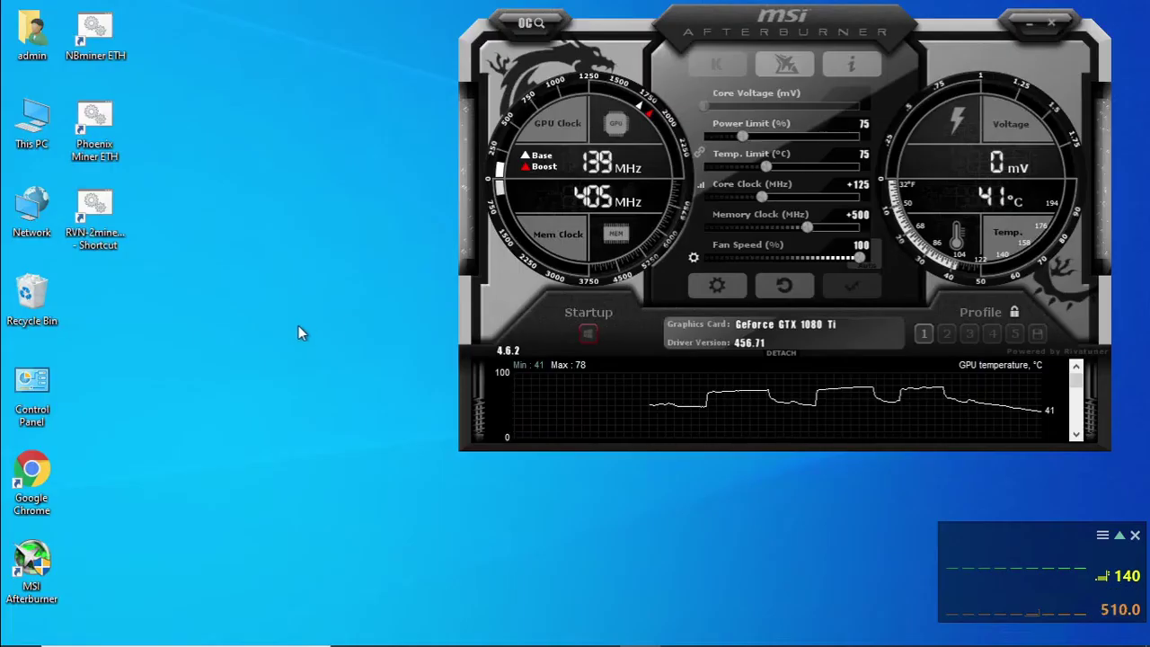
double_click(99, 136)
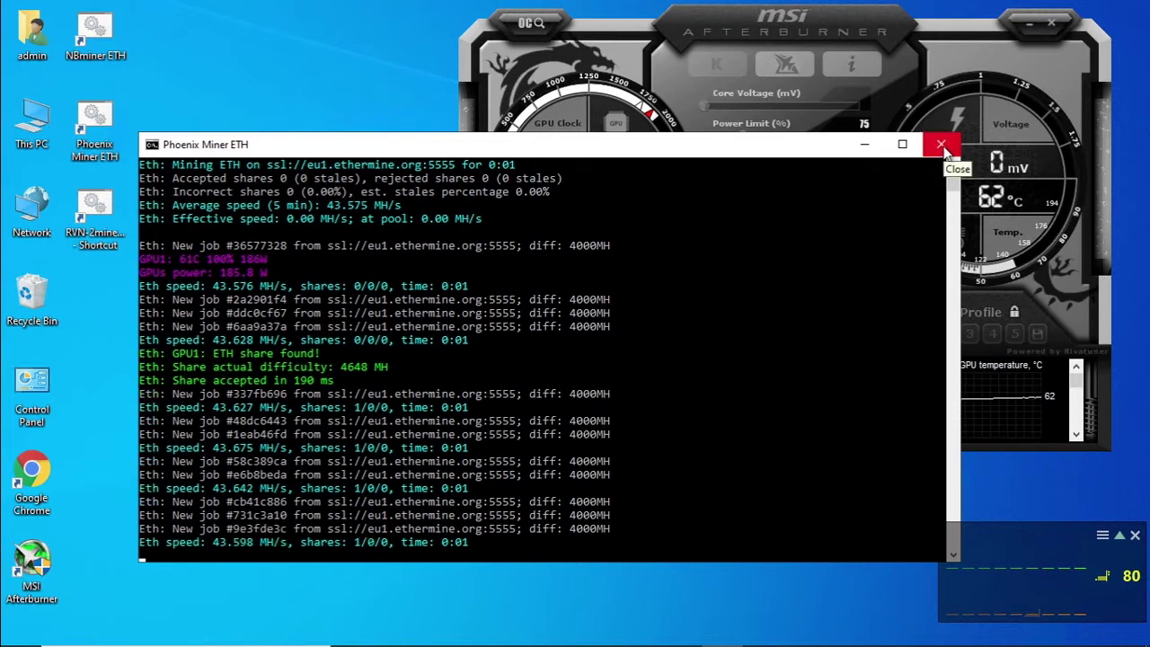
click(940, 145)
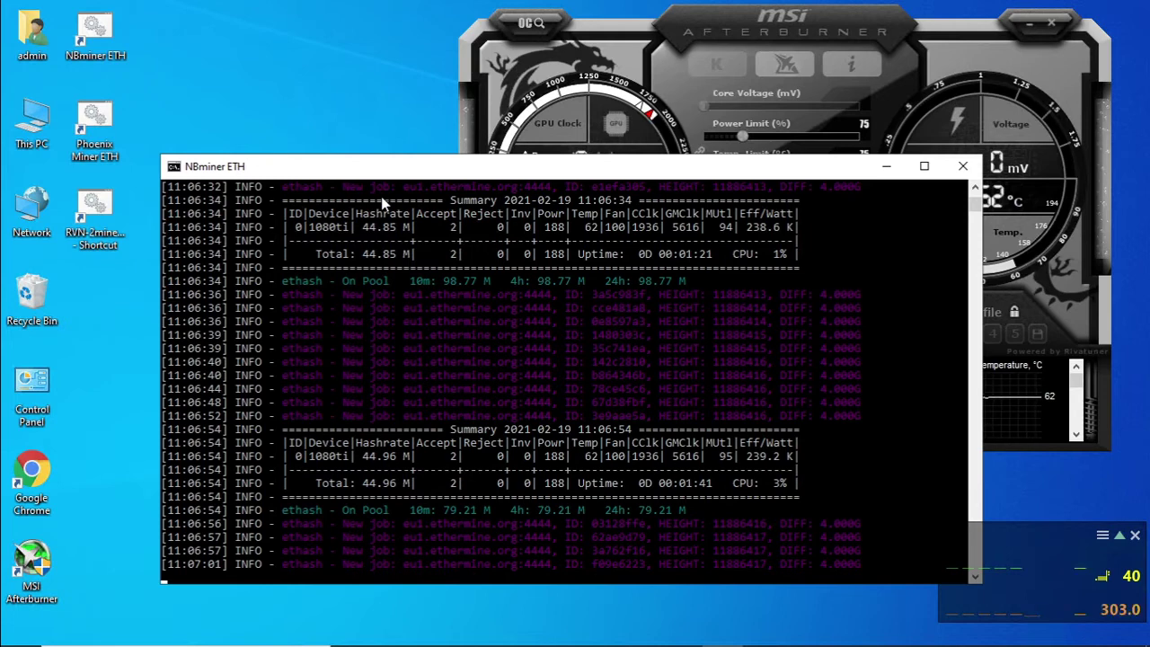
- Switch back to WhatToMine, set Ethash to 44.5 Mh/s and 188 W, and recalculate the profitability
key(alt+Tab)
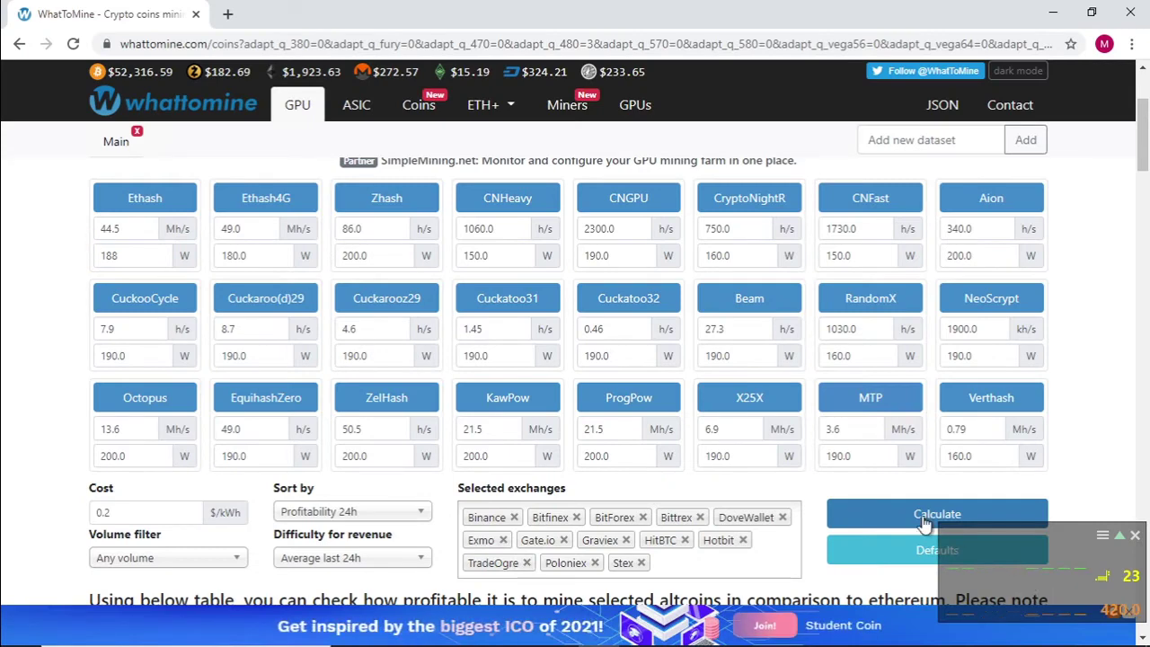
scroll(889, 476, down, 1)
scroll(892, 483, down, 3)
scroll(891, 483, up, 1)
scroll(889, 483, up, 1)
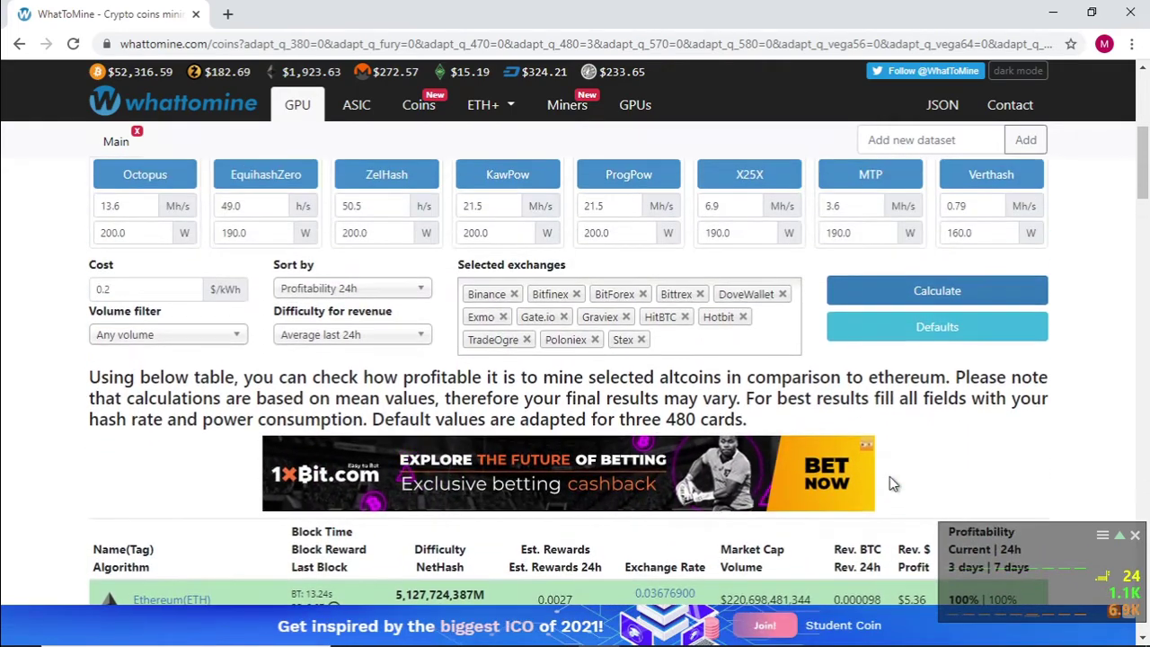
click(908, 289)
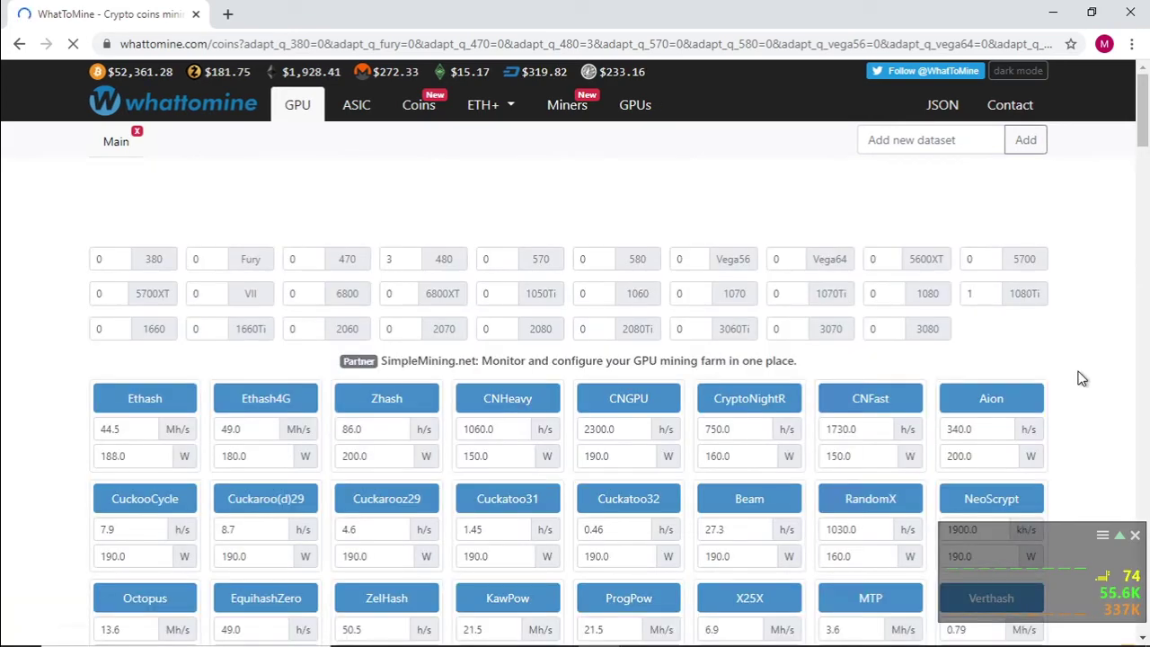
- Compare Ethereum's estimated revenue and profit with the other coins in the results table, including Ravencoin
scroll(1081, 378, down, 2)
scroll(1081, 379, down, 6)
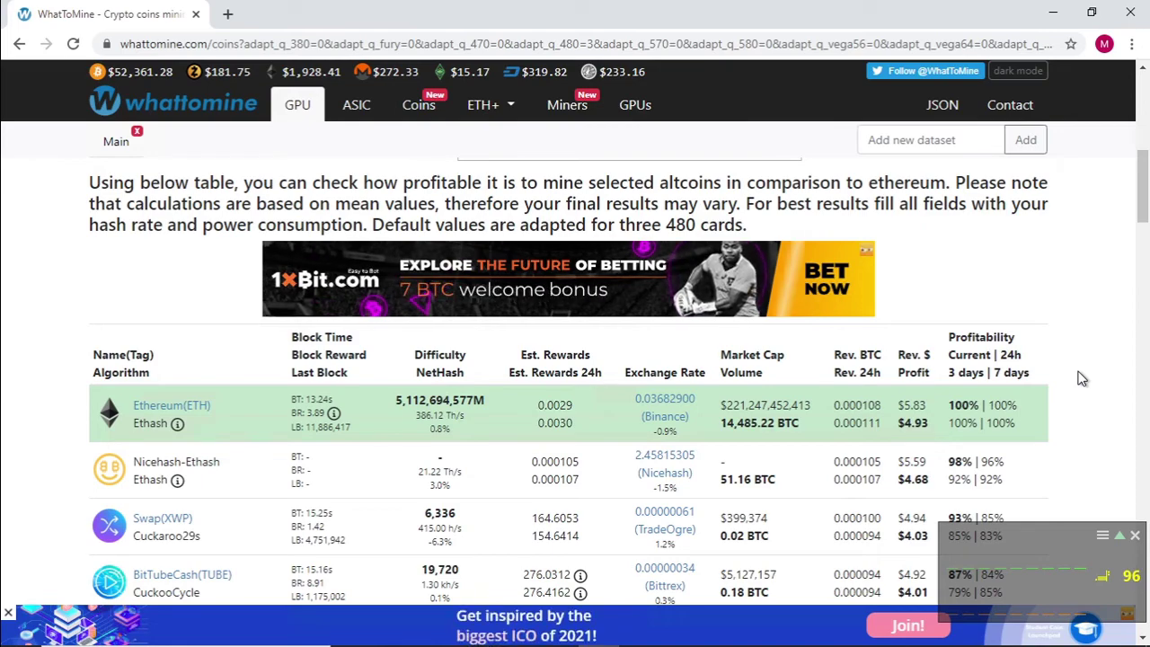
scroll(1081, 378, down, 1)
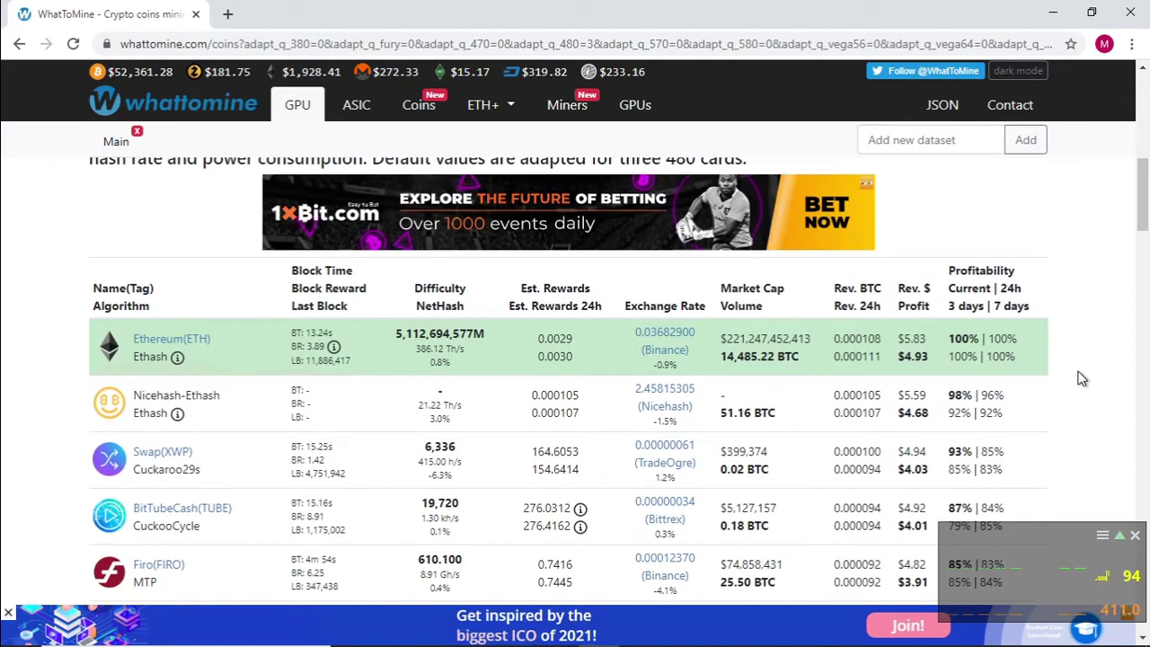
scroll(1081, 378, down, 1)
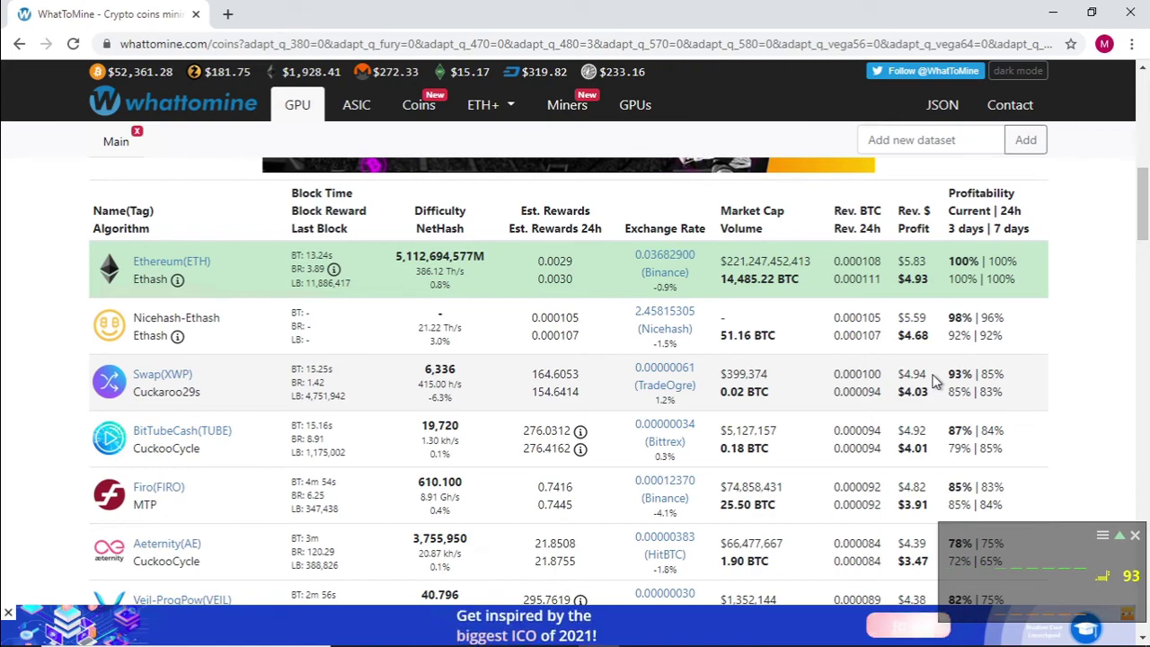
scroll(934, 382, down, 2)
scroll(934, 382, down, 5)
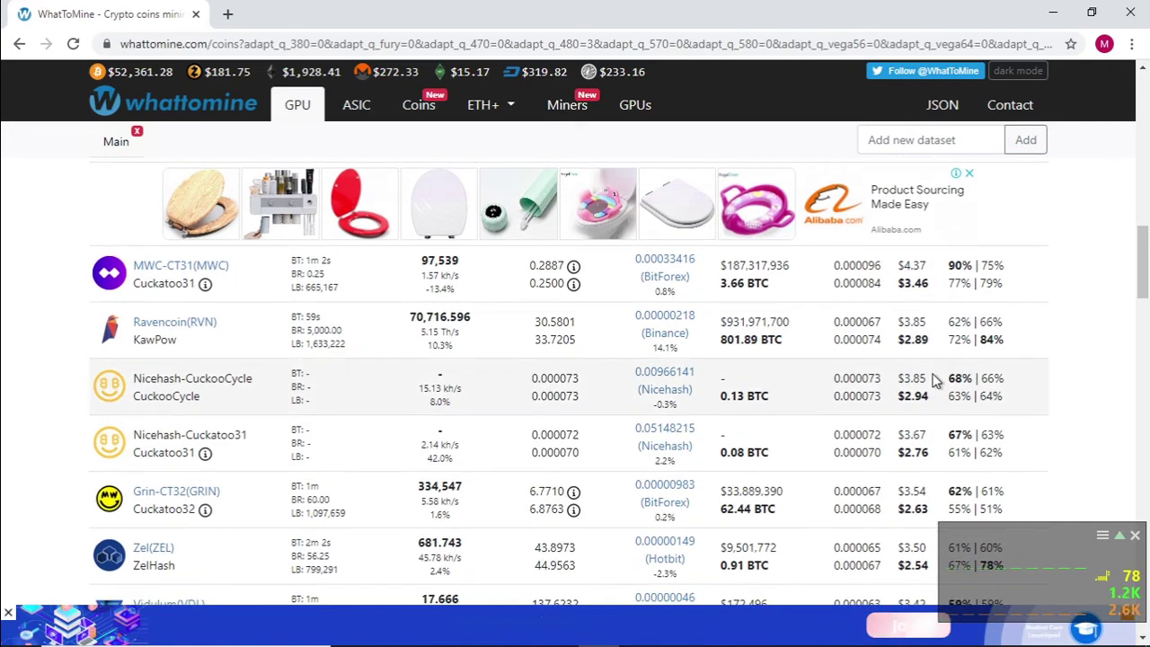
scroll(934, 381, up, 1)
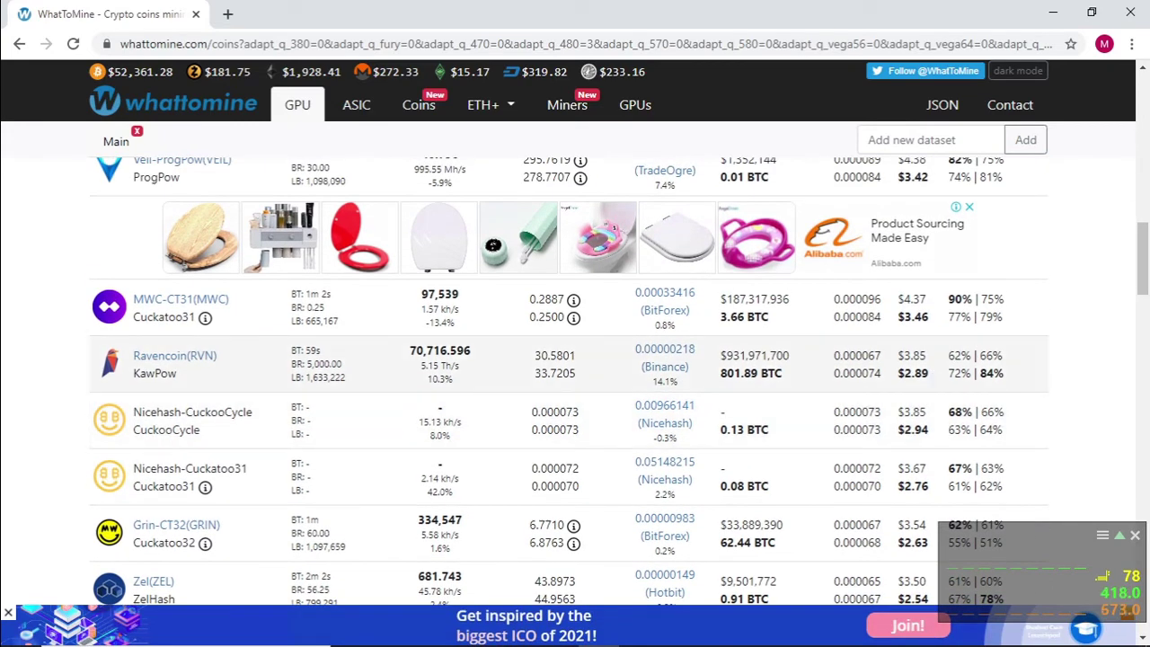
scroll(575, 386, up, 3)
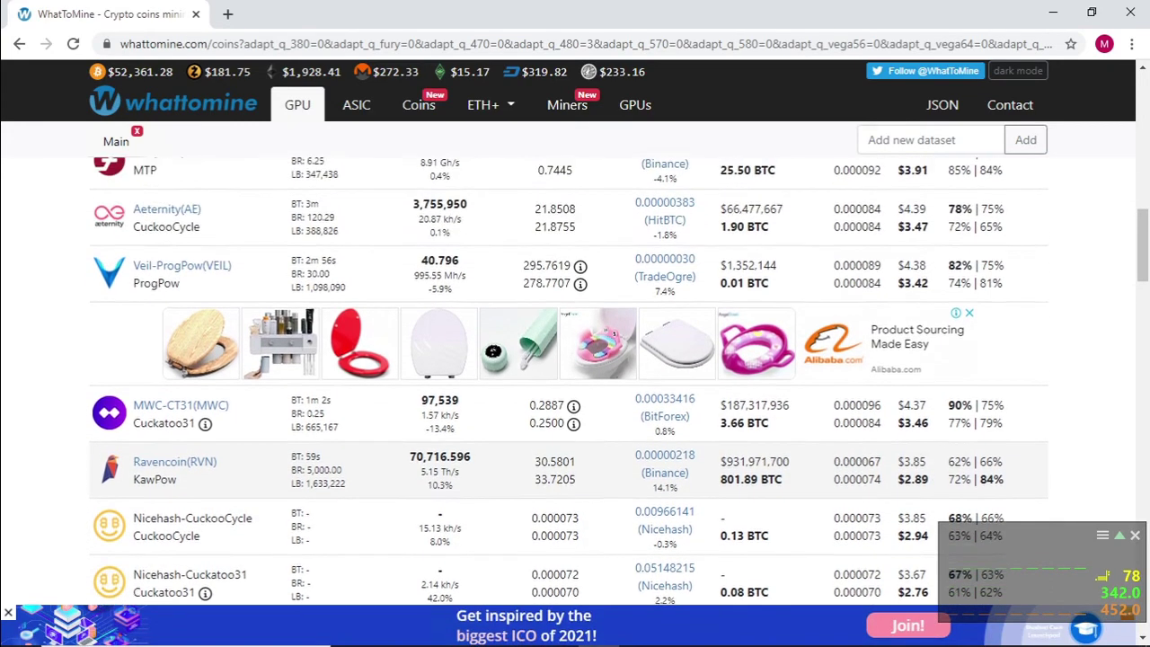
scroll(918, 364, up, 1)
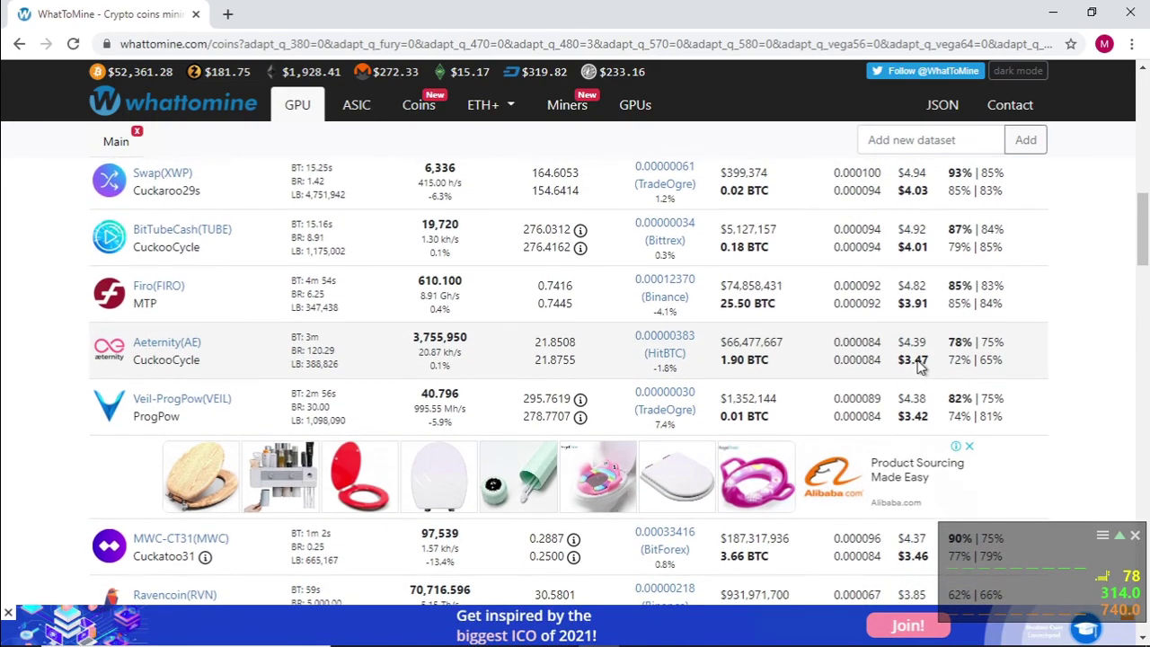
scroll(917, 363, up, 1)
scroll(918, 364, up, 3)
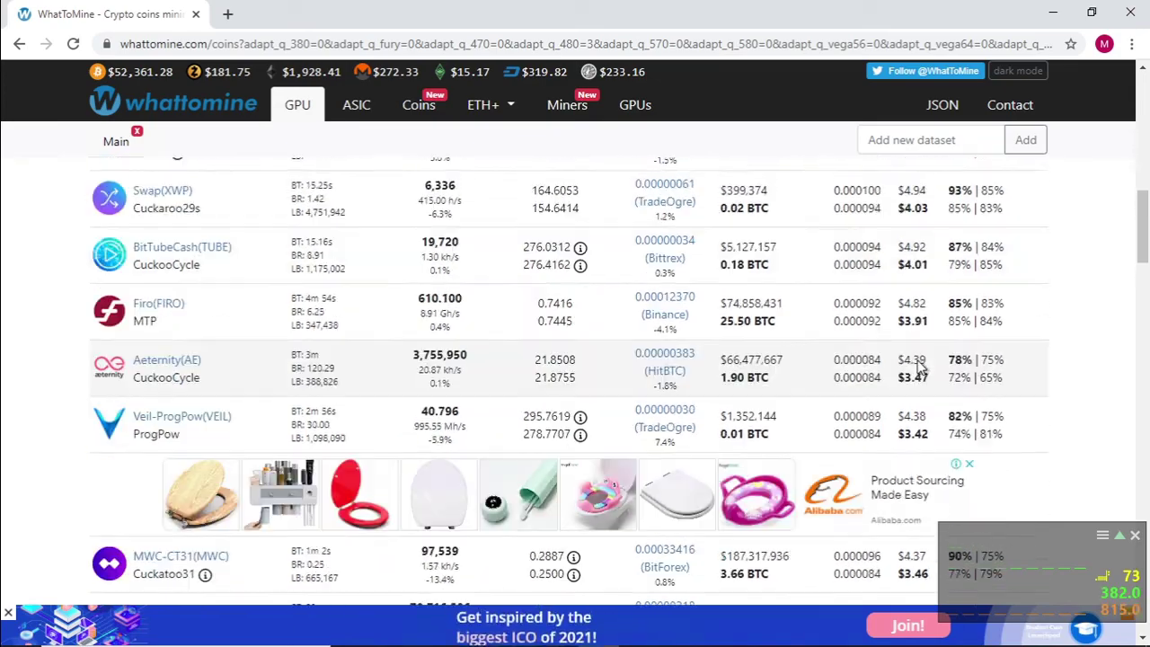